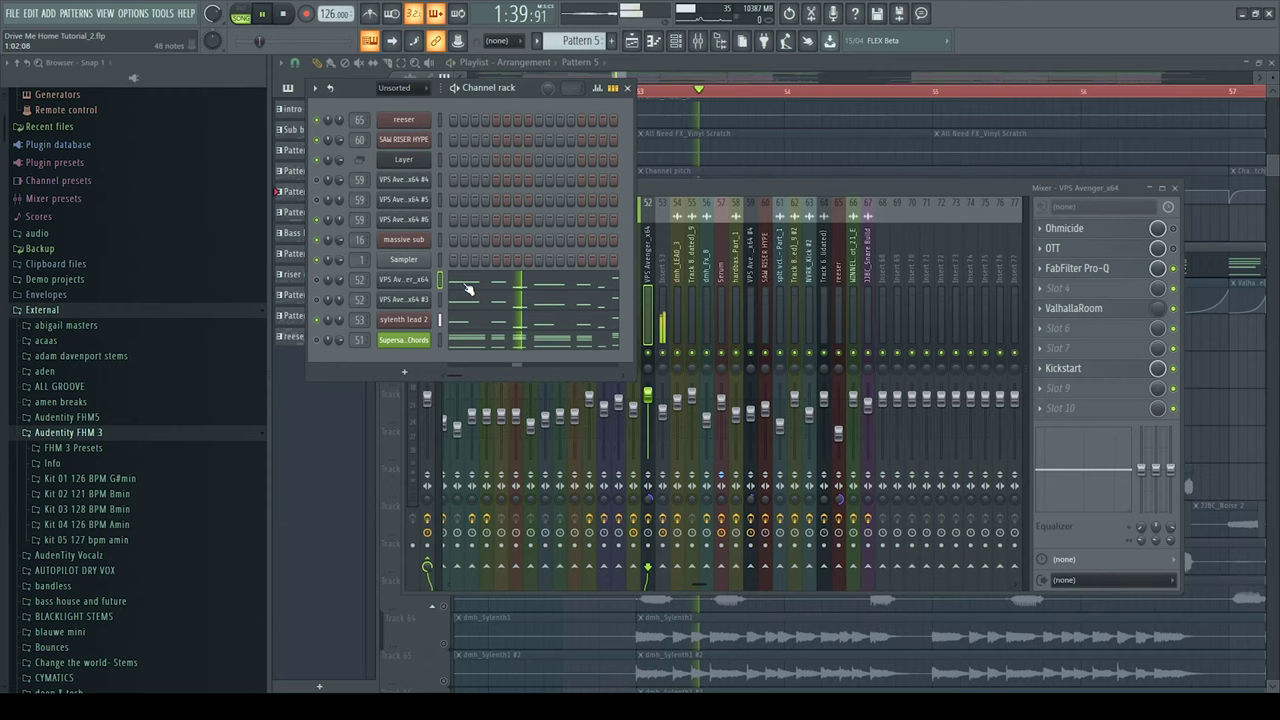
Stop playback and close the channel rack and mixer windows to view the Pattern 5 clip in the playlist.
key("F6")
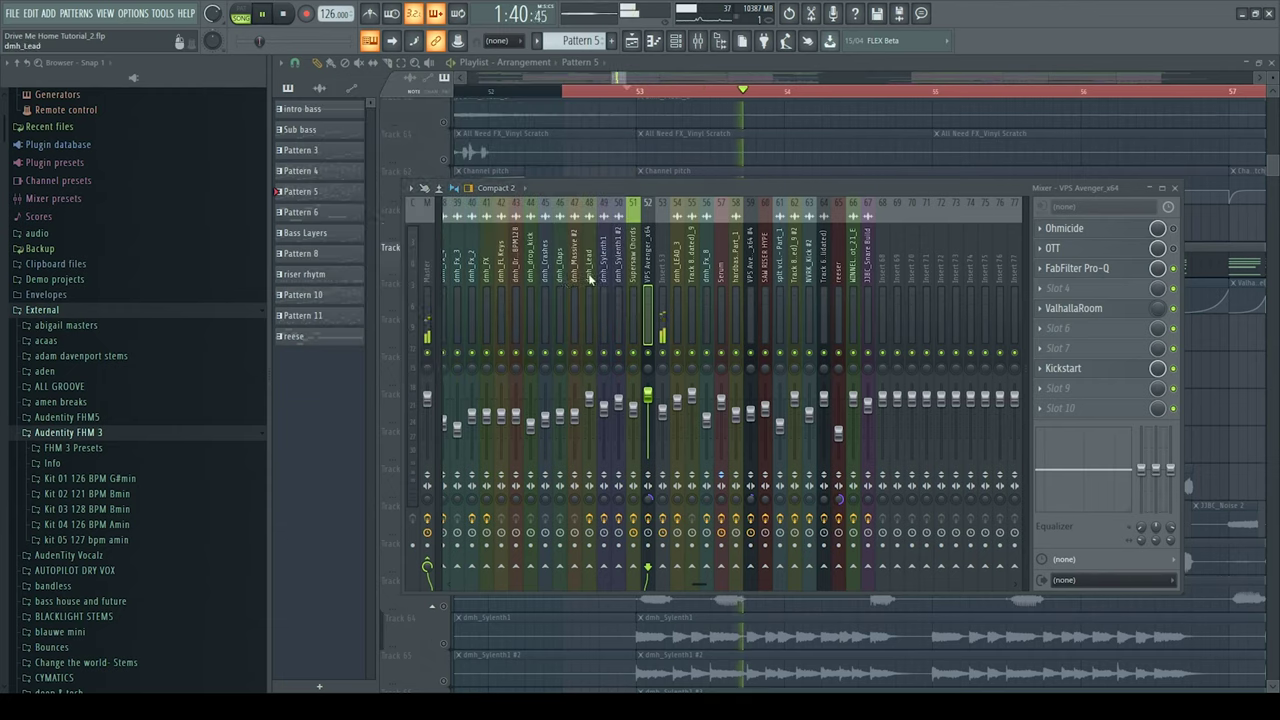
left_click(680, 45)
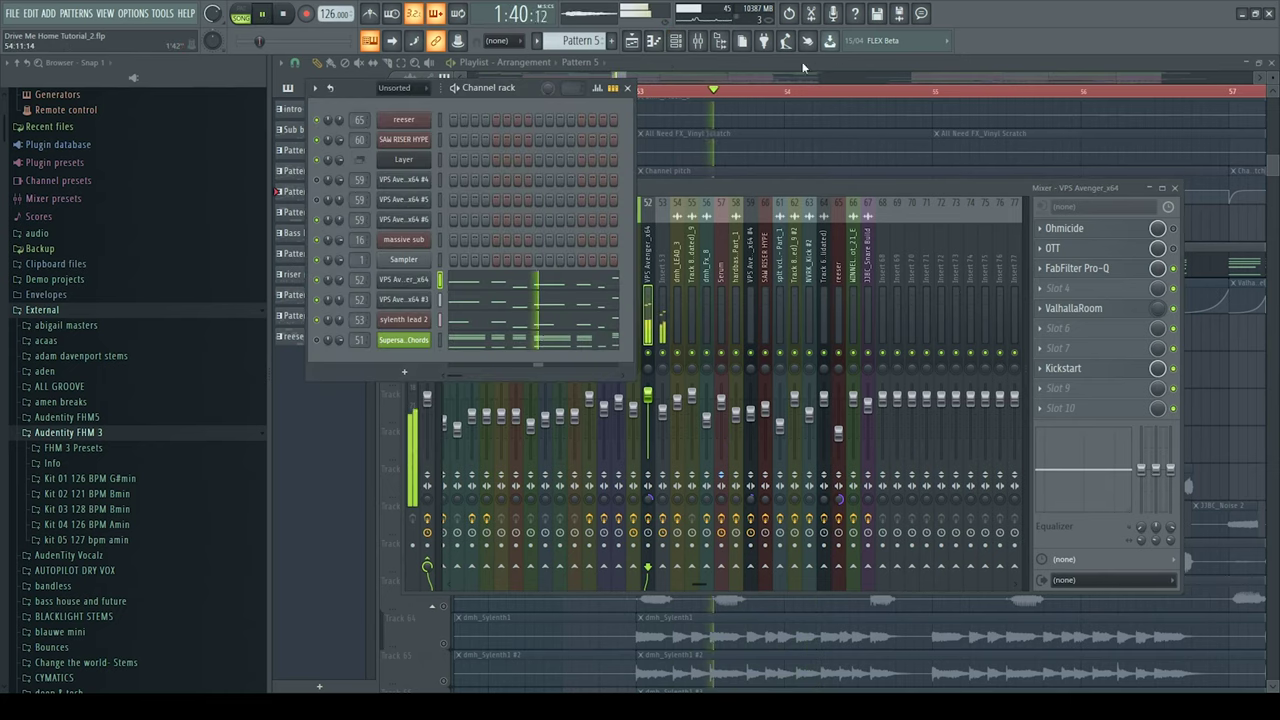
key("space")
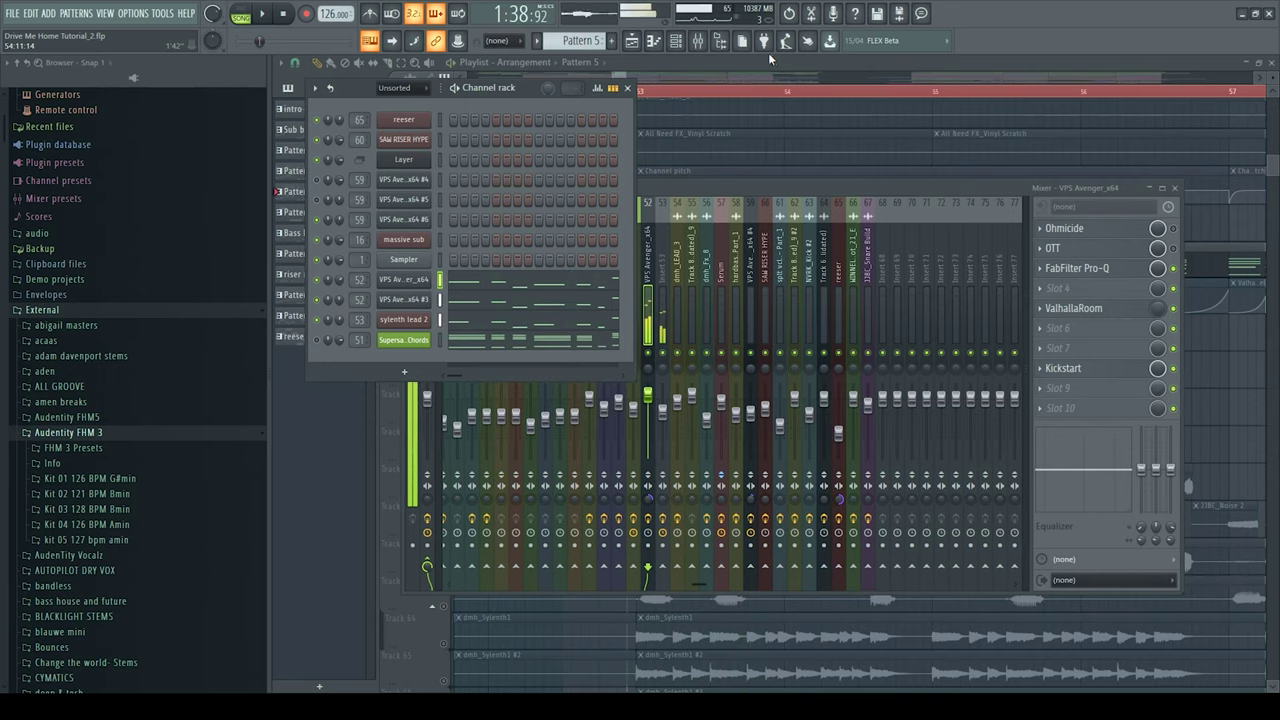
key("F12")
scroll(694, 100, "up", 3)
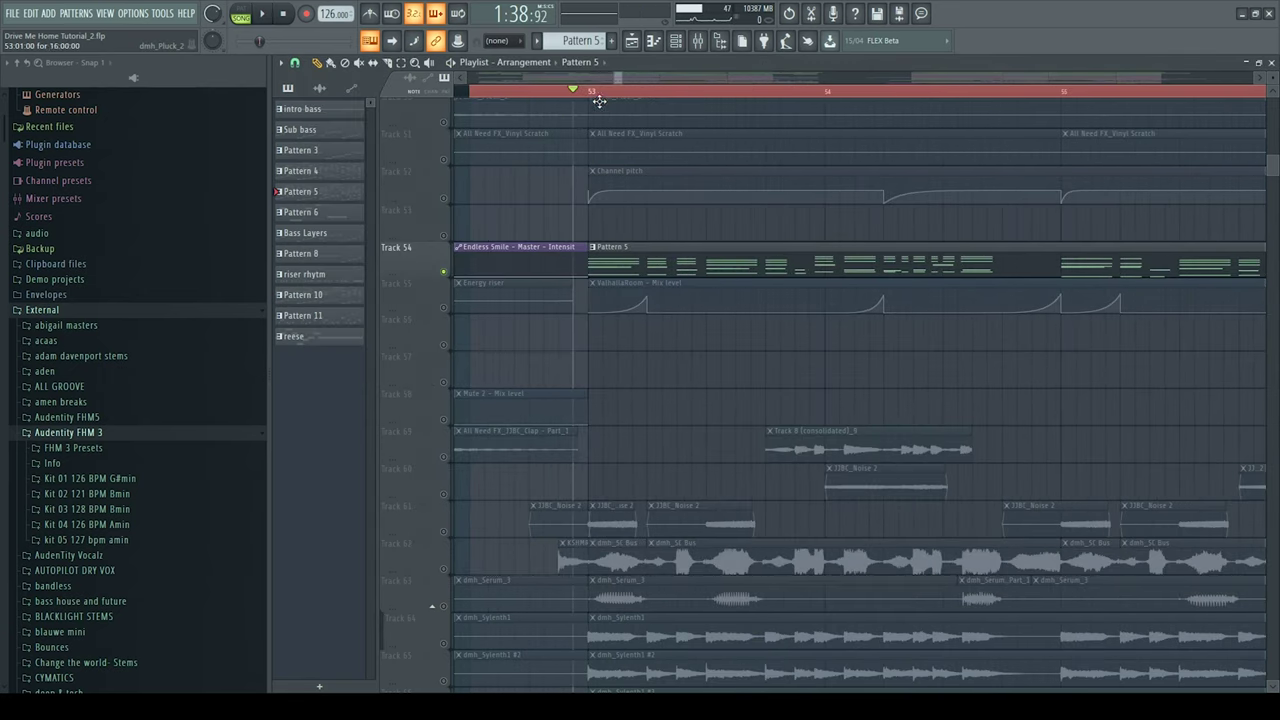
Look up the VPS Avenger channel's mixer track 52, then return to the playlist.
left_click(701, 48)
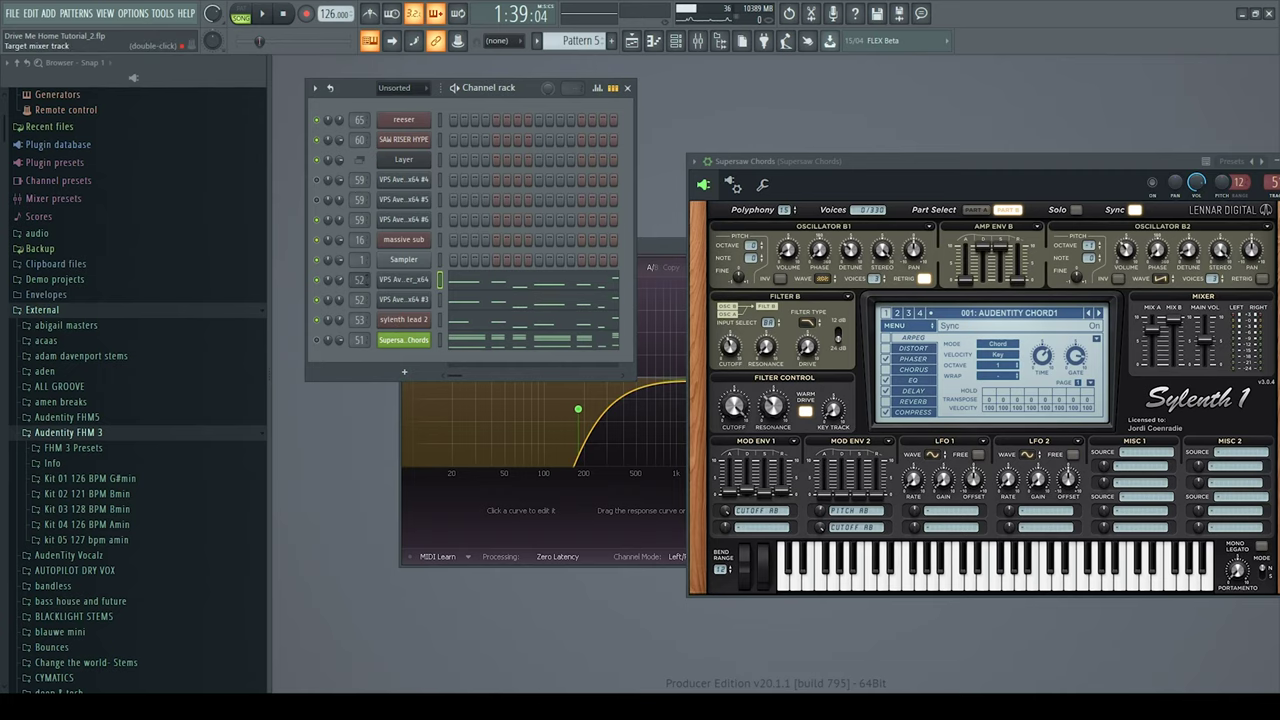
double_click(359, 279)
left_click(631, 46)
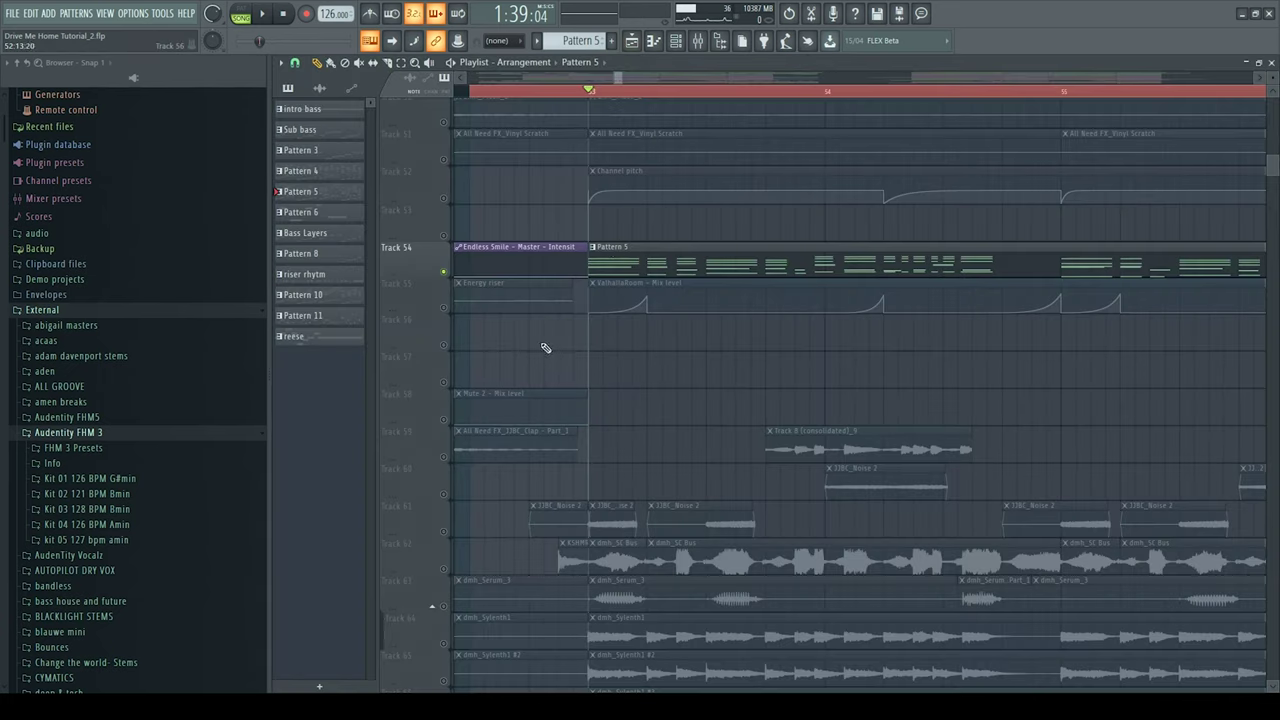
Unmute track 55 with the ValhallaRoom mix level automation and play it together with Pattern 5 from bar 53.
left_click(446, 310)
scroll(752, 92, "up", 2)
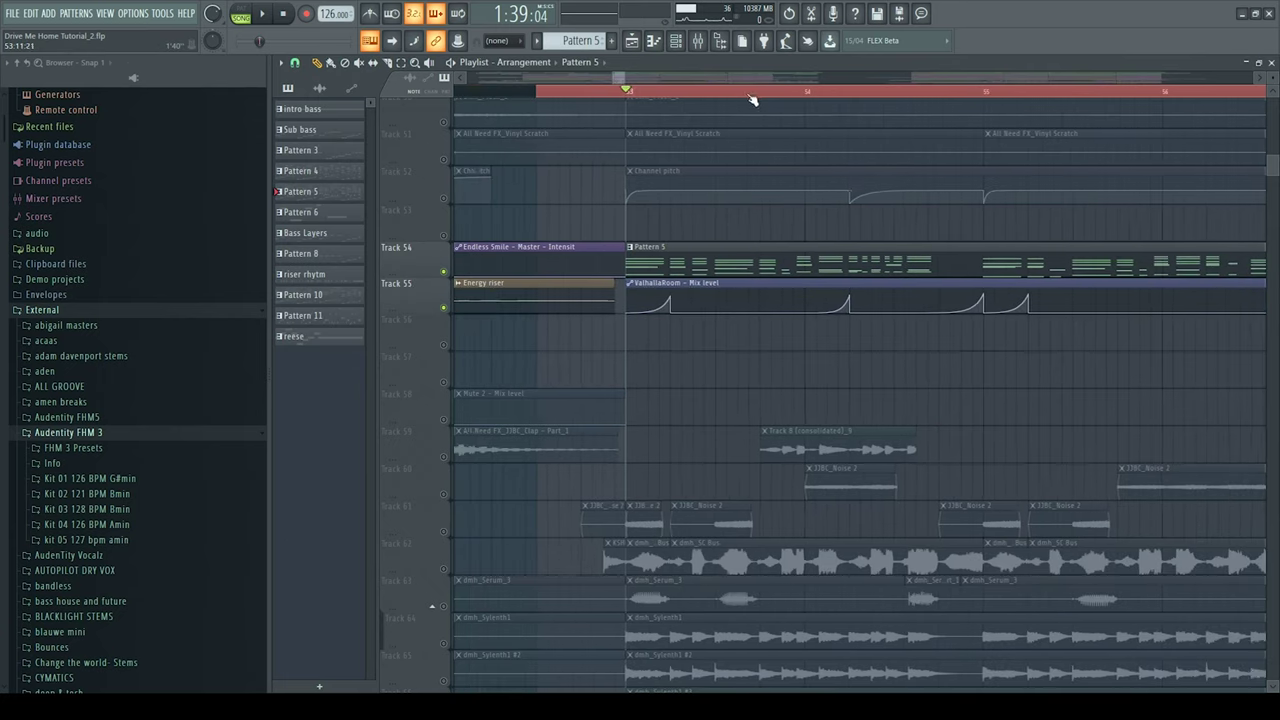
scroll(670, 152, "up", 1)
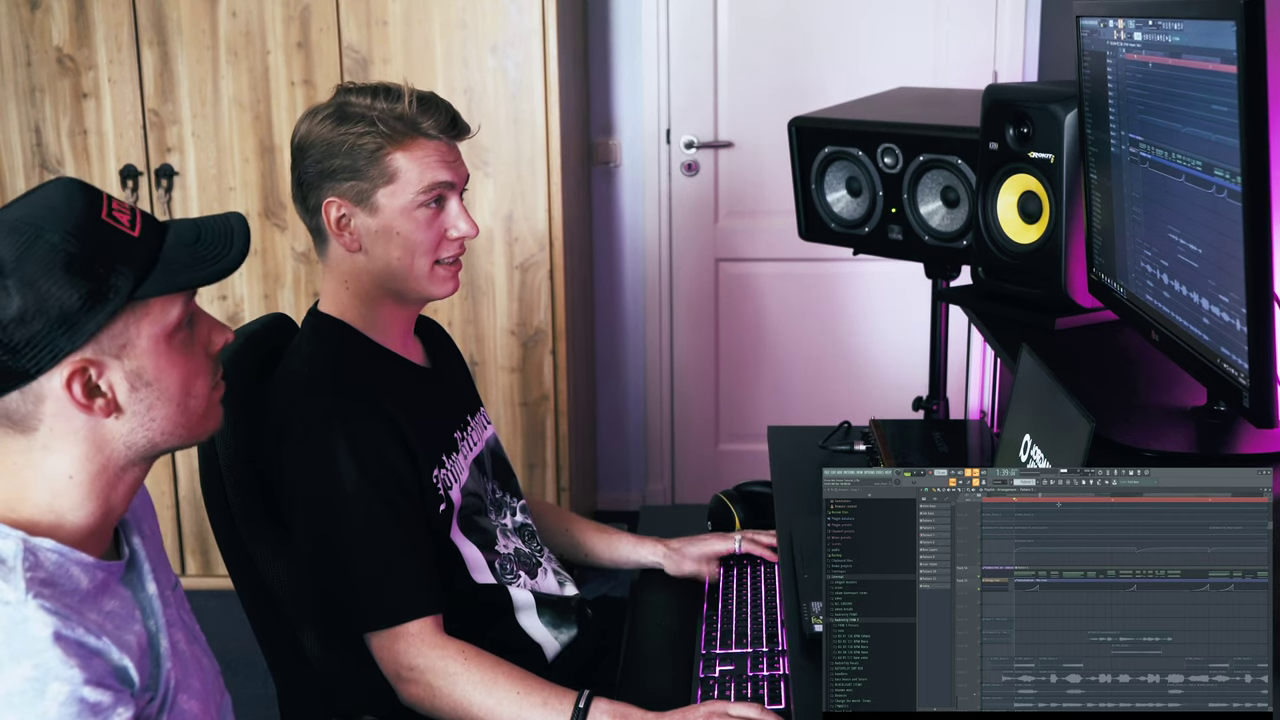
key("space")
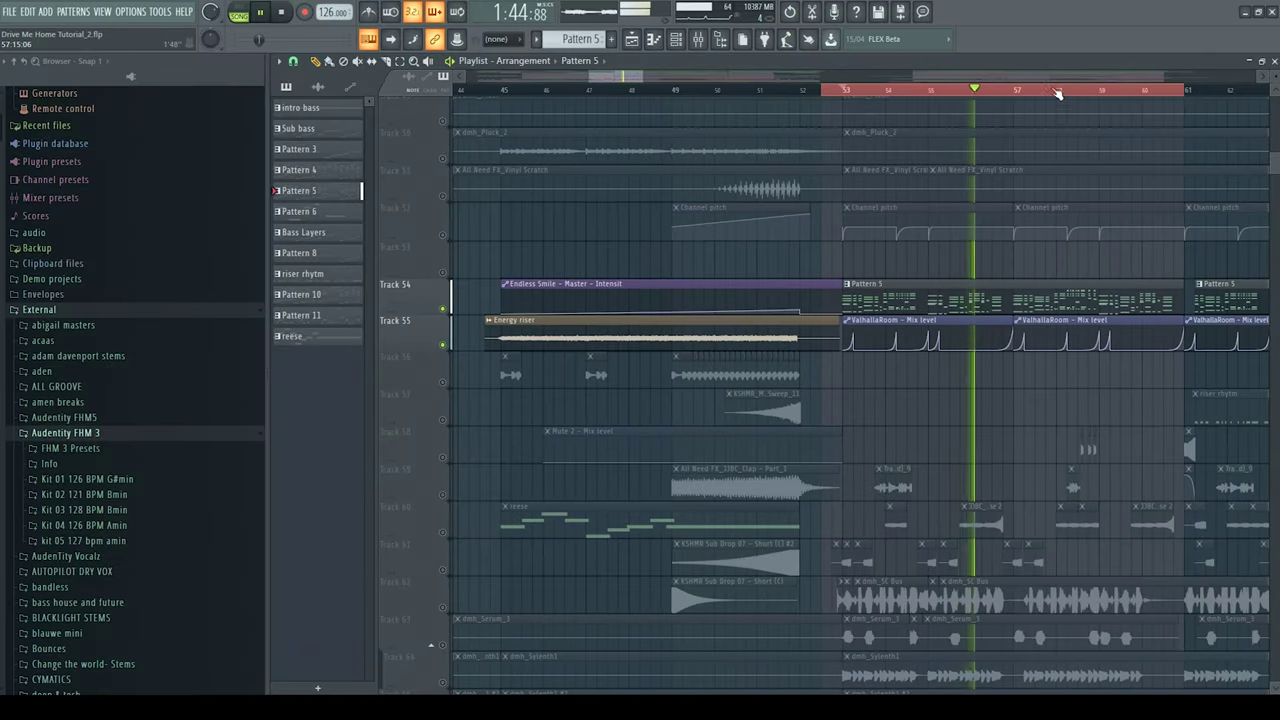
key("space")
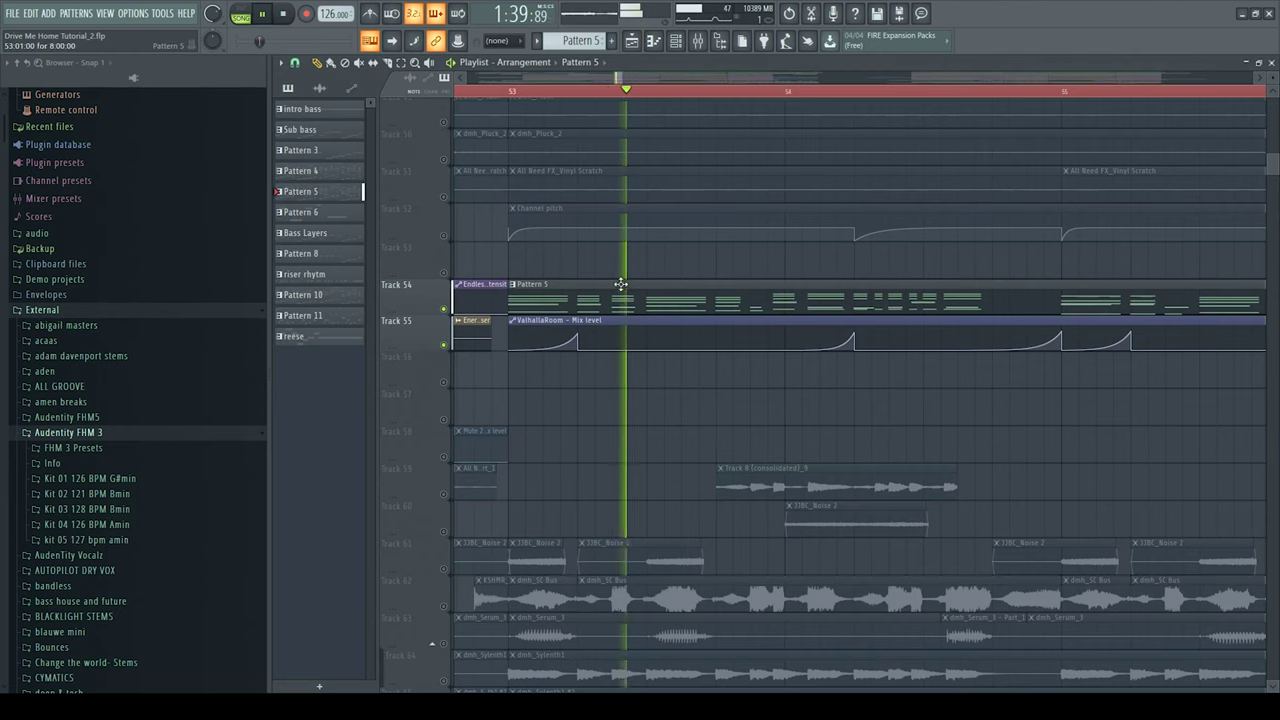
scroll(714, 91, "down", 3)
scroll(727, 311, "up", 2)
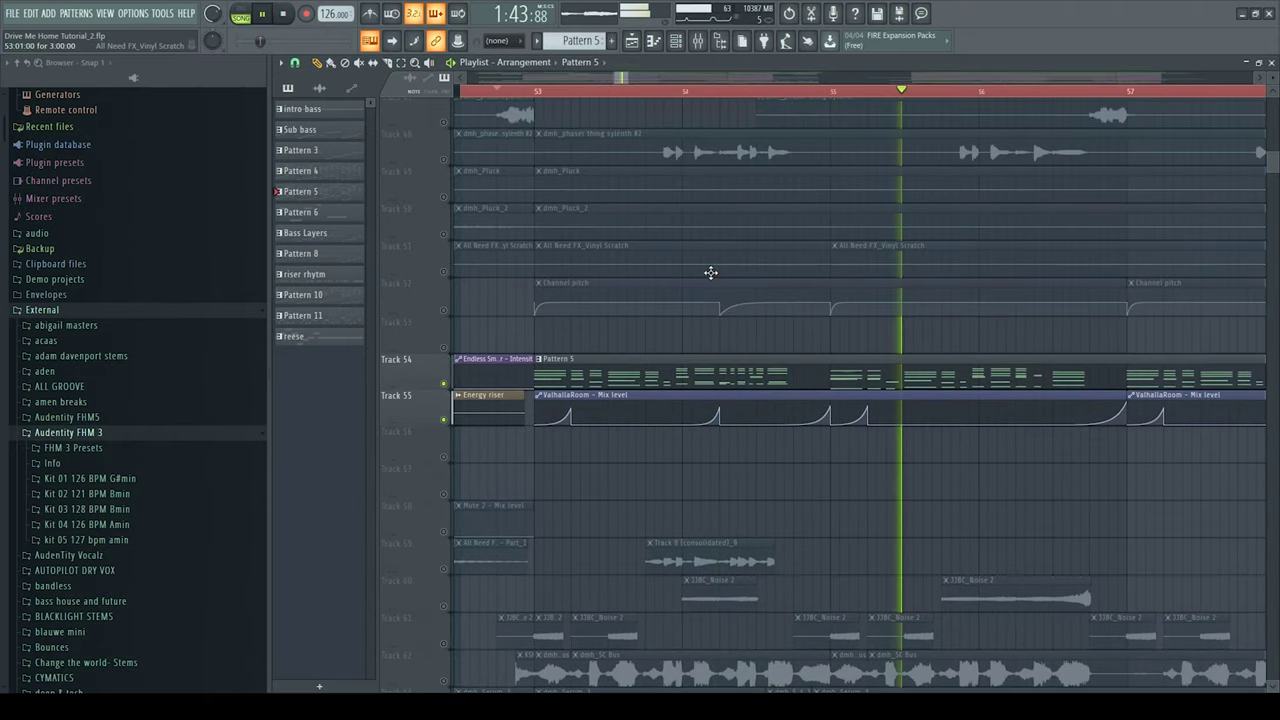
key("space")
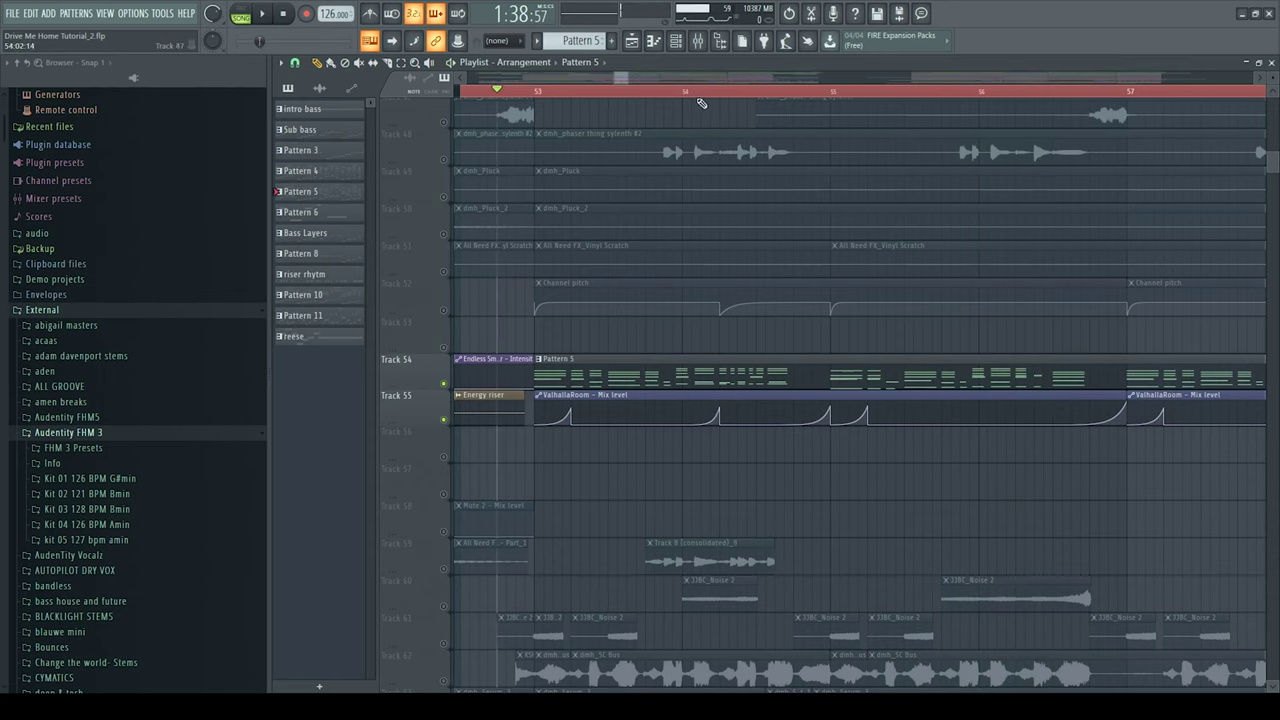
Unmute the Channel pitch automation on track 52, check the Pattern 5 channels and play the section.
scroll(685, 100, "up", 2)
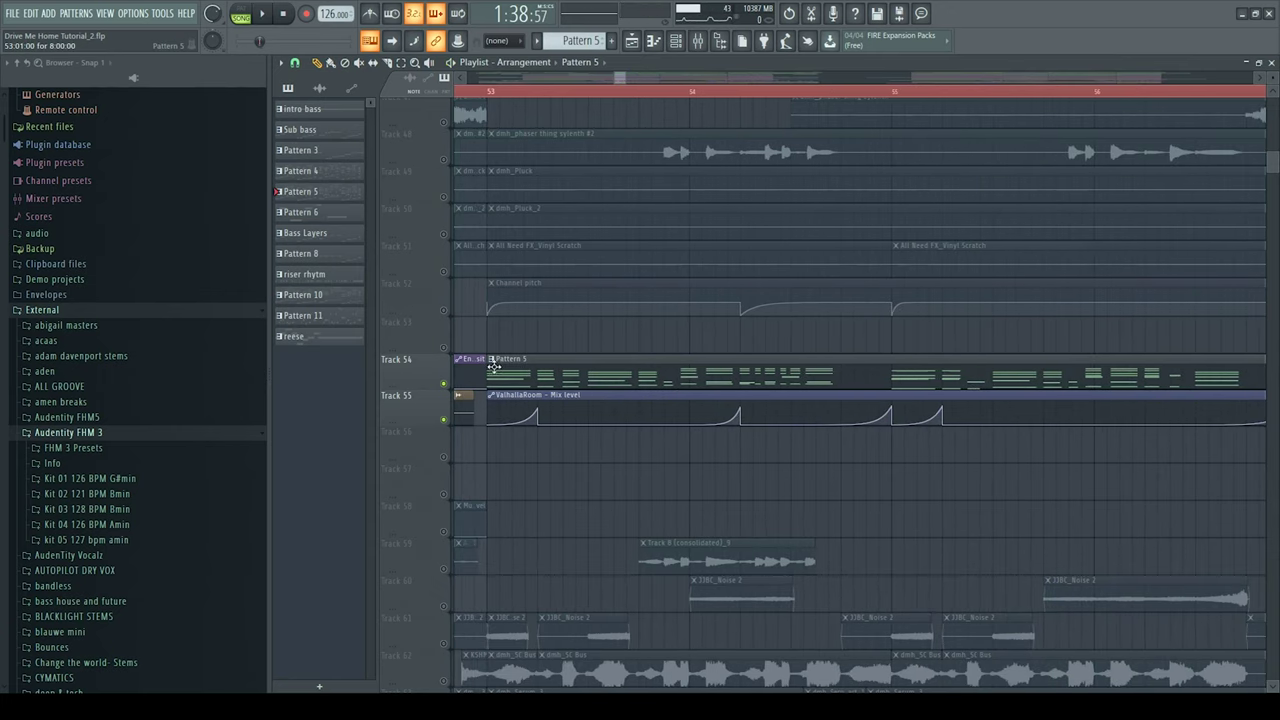
left_click(452, 318)
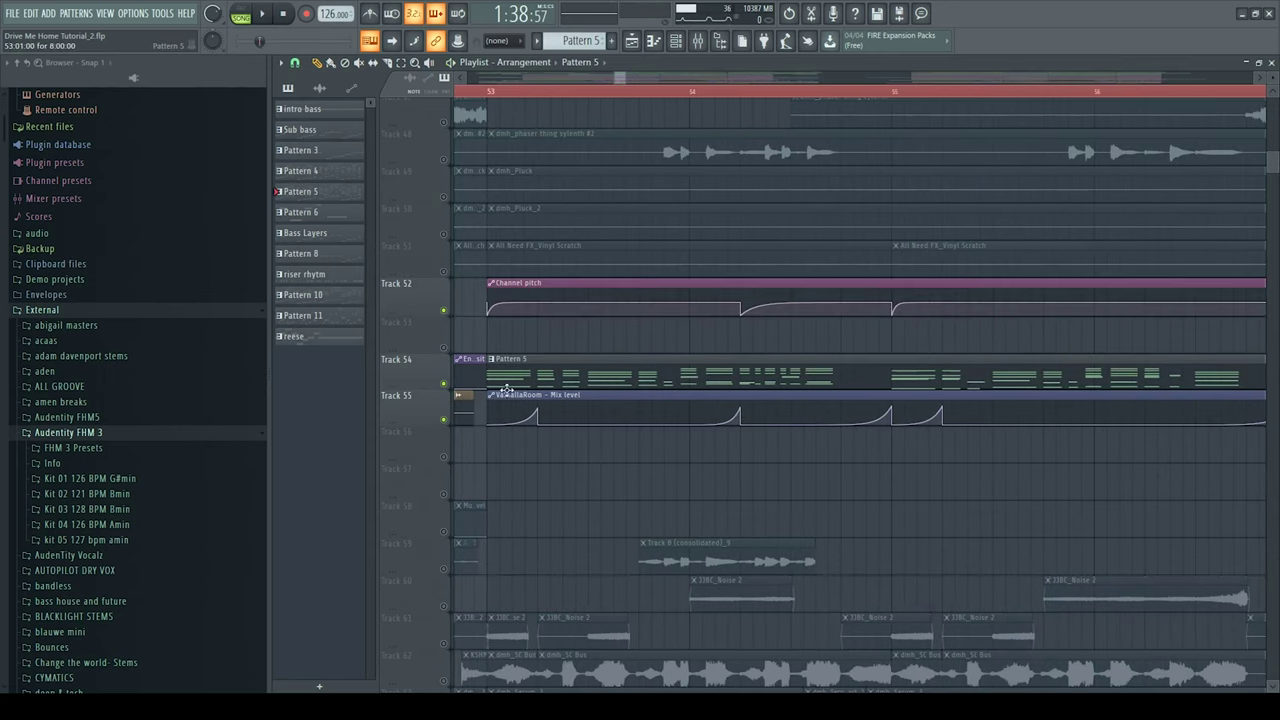
key("F6")
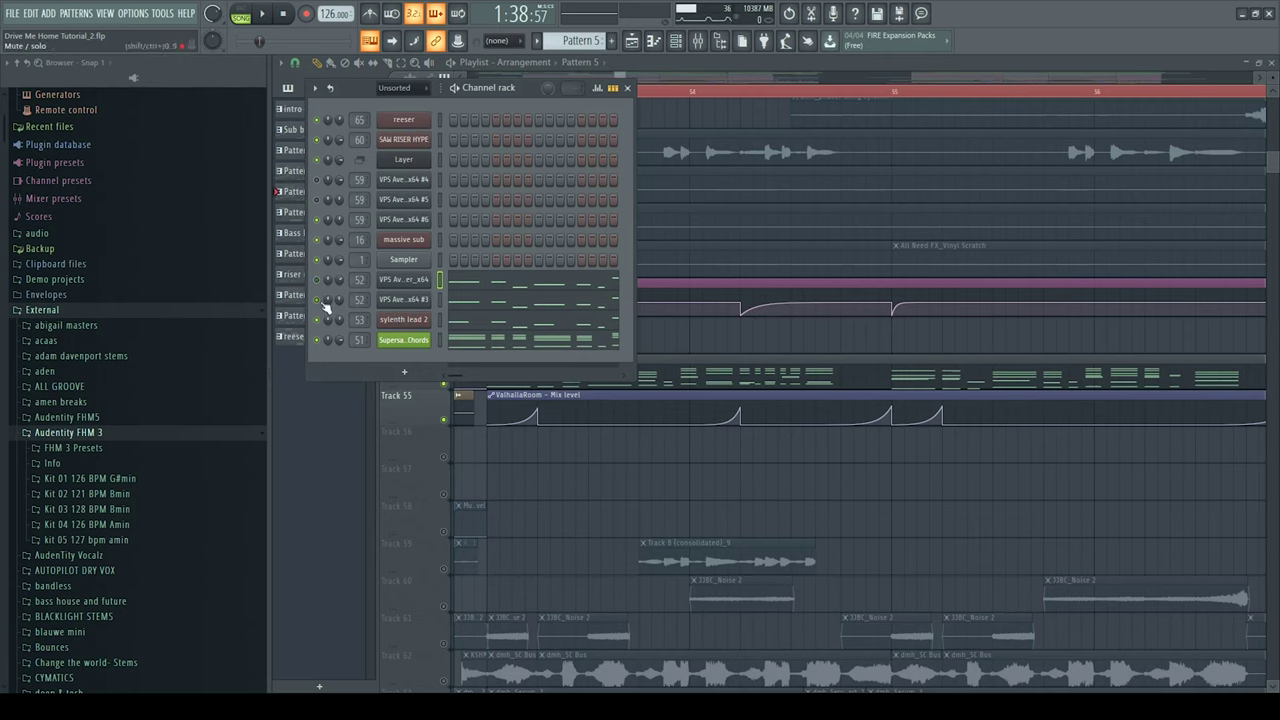
key("F6")
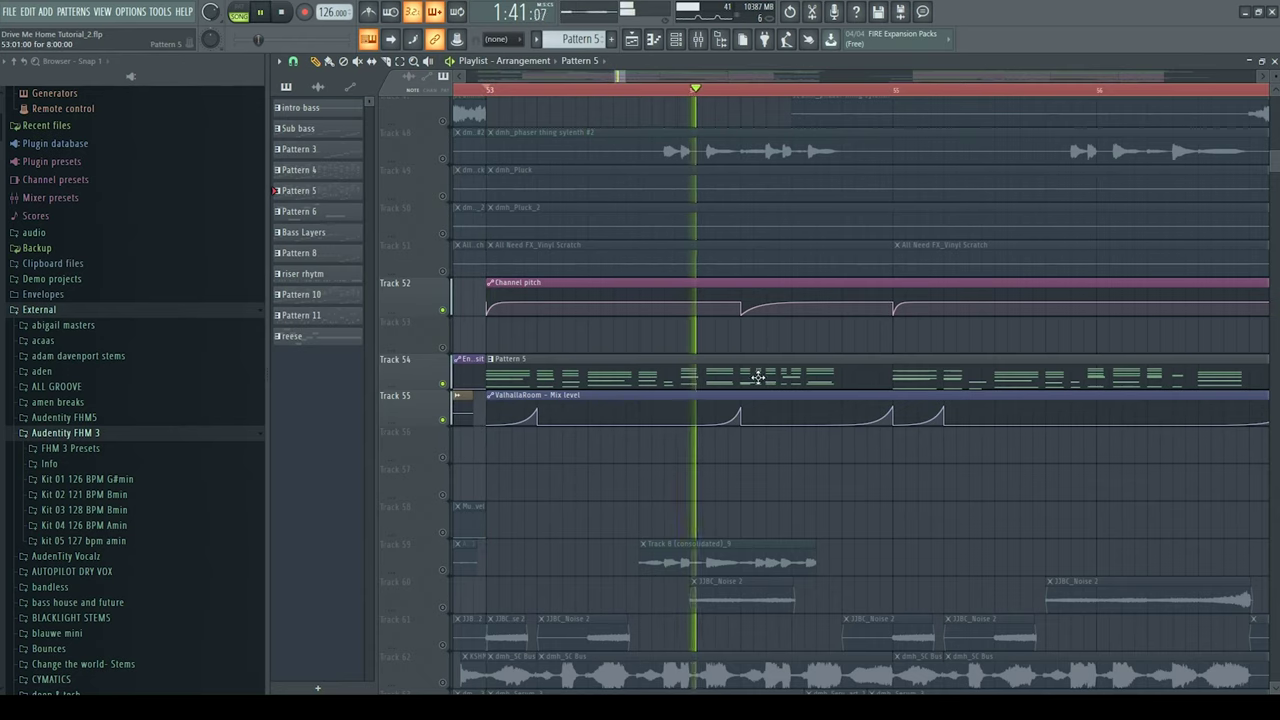
key("space")
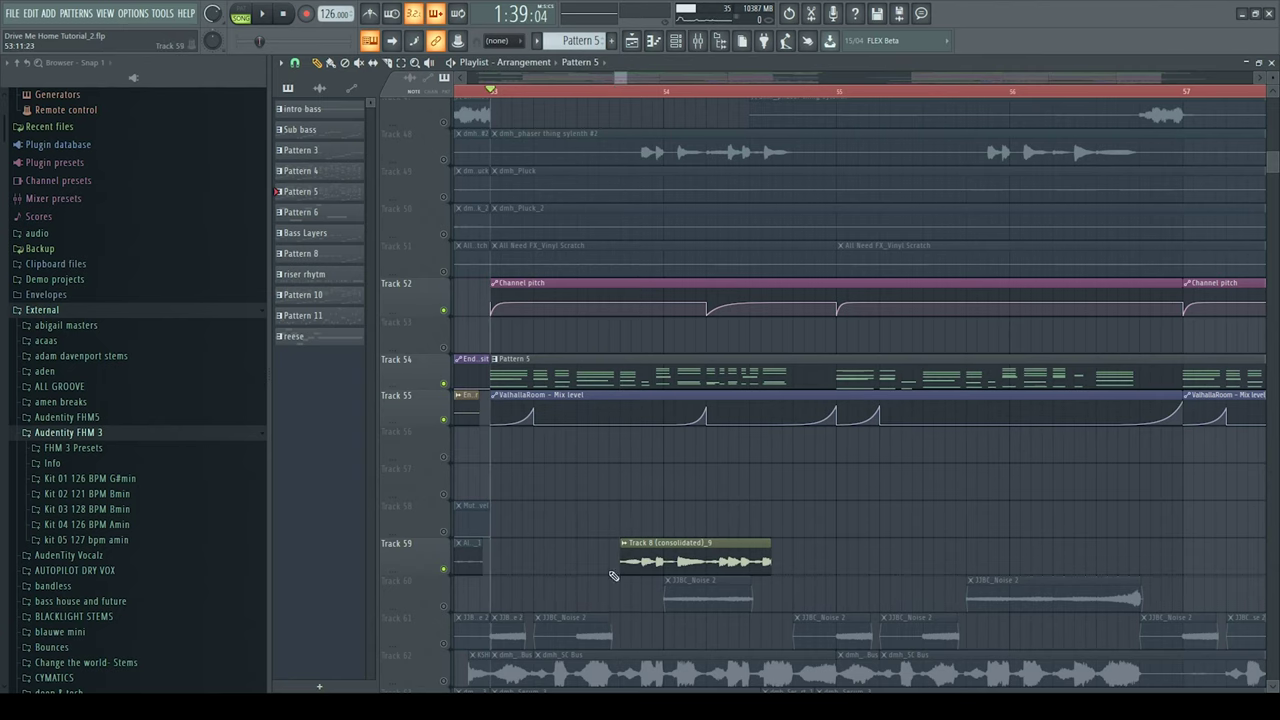
Solo the consolidated audio clip on track 59 during playback, then unmute tracks 54, 52 and 55.
right_click(444, 570)
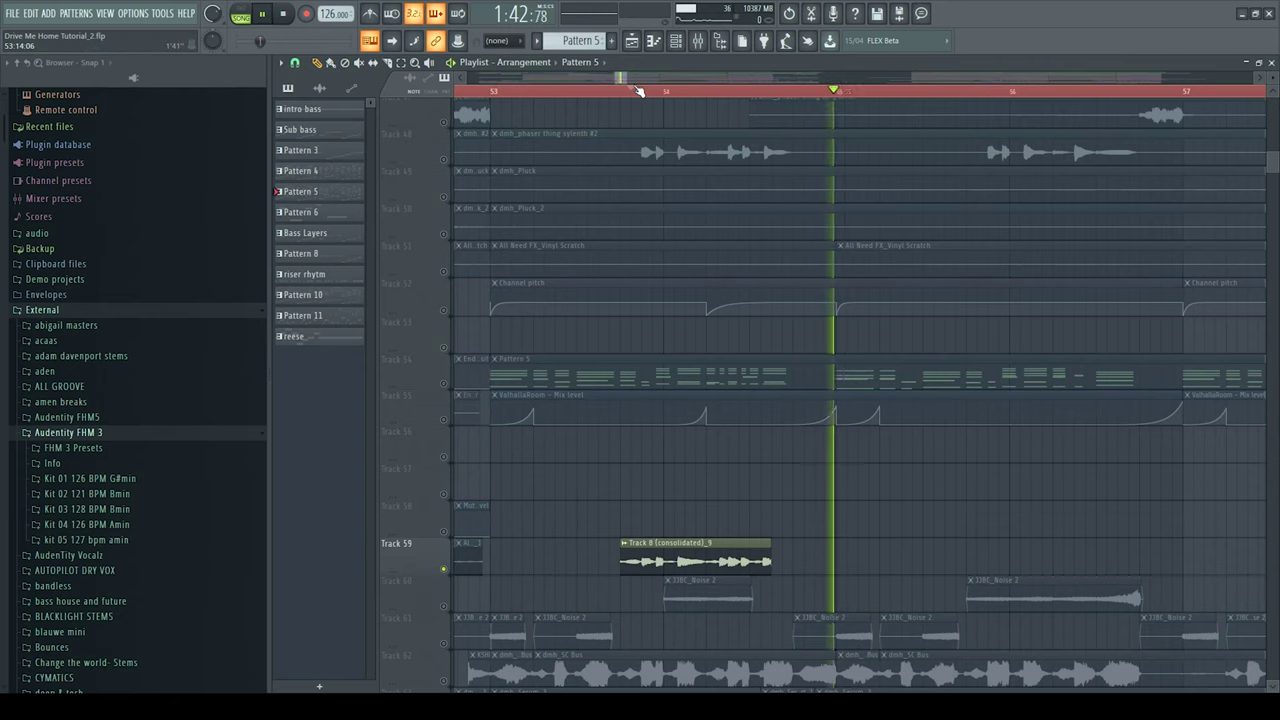
left_click(445, 383)
scroll(449, 294, "down", 1)
scroll(449, 314, "up", 1)
left_click(444, 310)
left_click(445, 420)
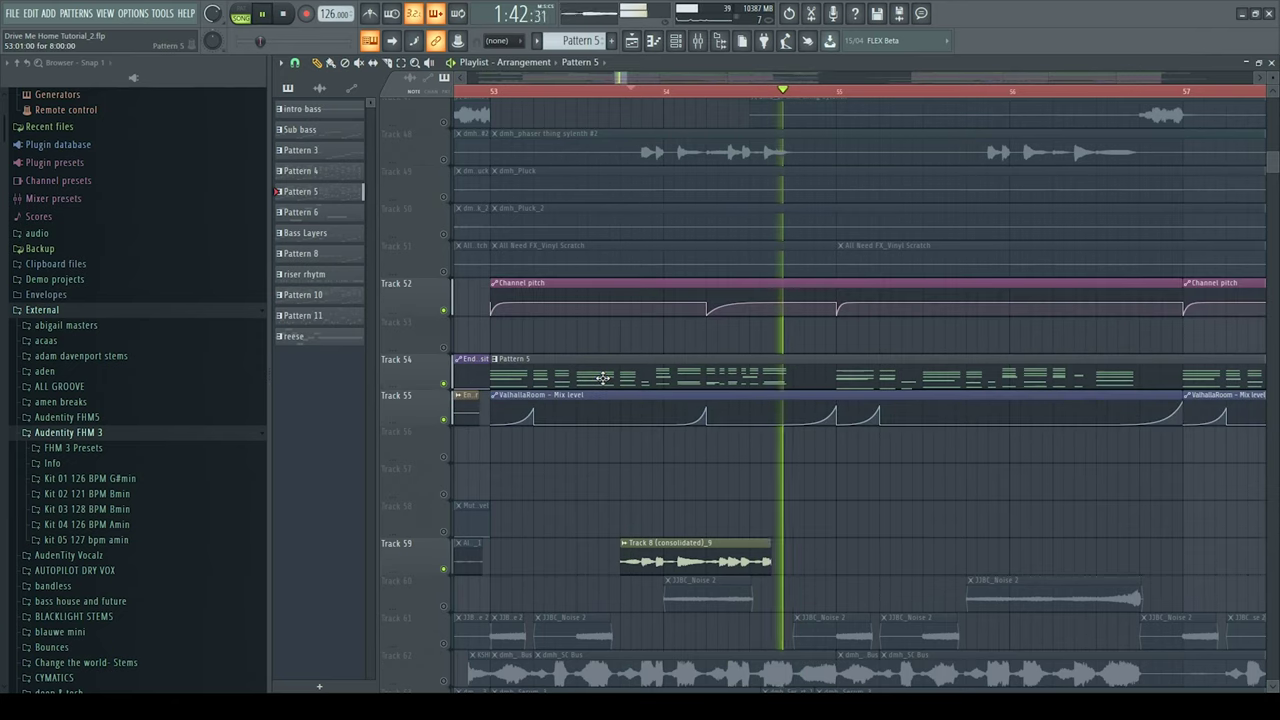
Check Pattern 5's channels, then unmute all playlist tracks and play the full drop from bar 53.
double_click(548, 374)
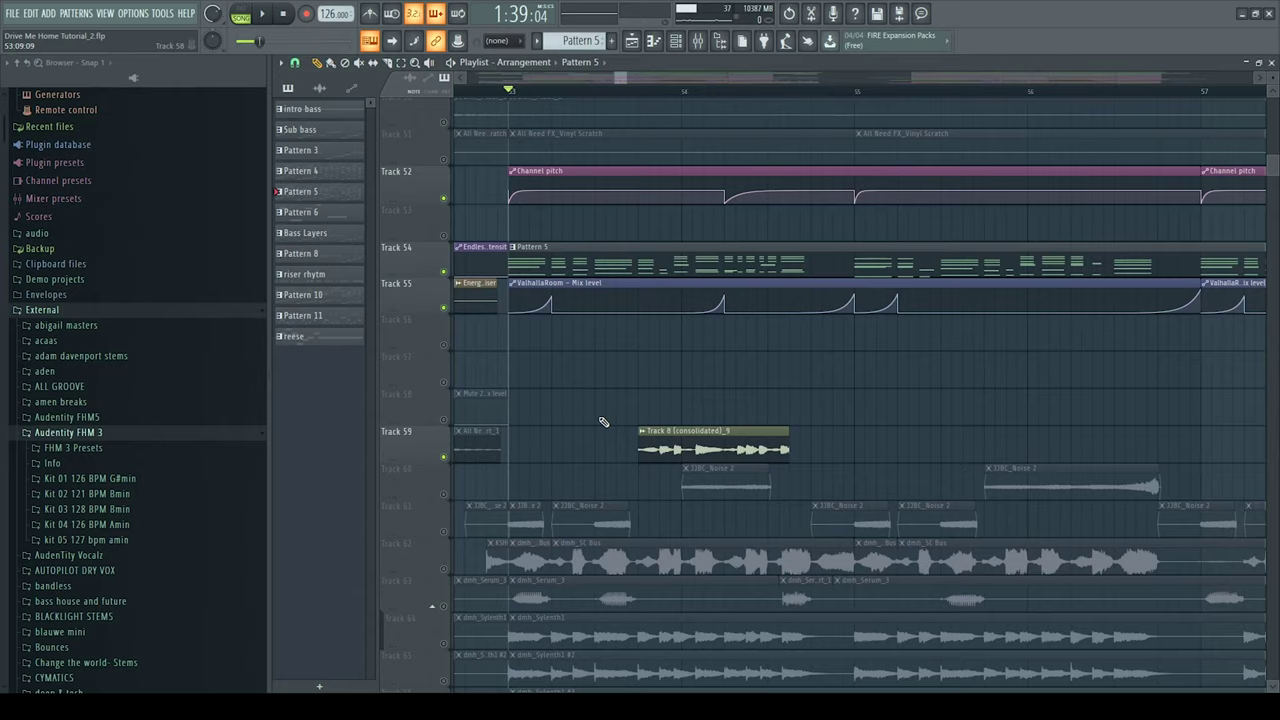
scroll(572, 160, "up", 3)
left_click(453, 118, "ctrl")
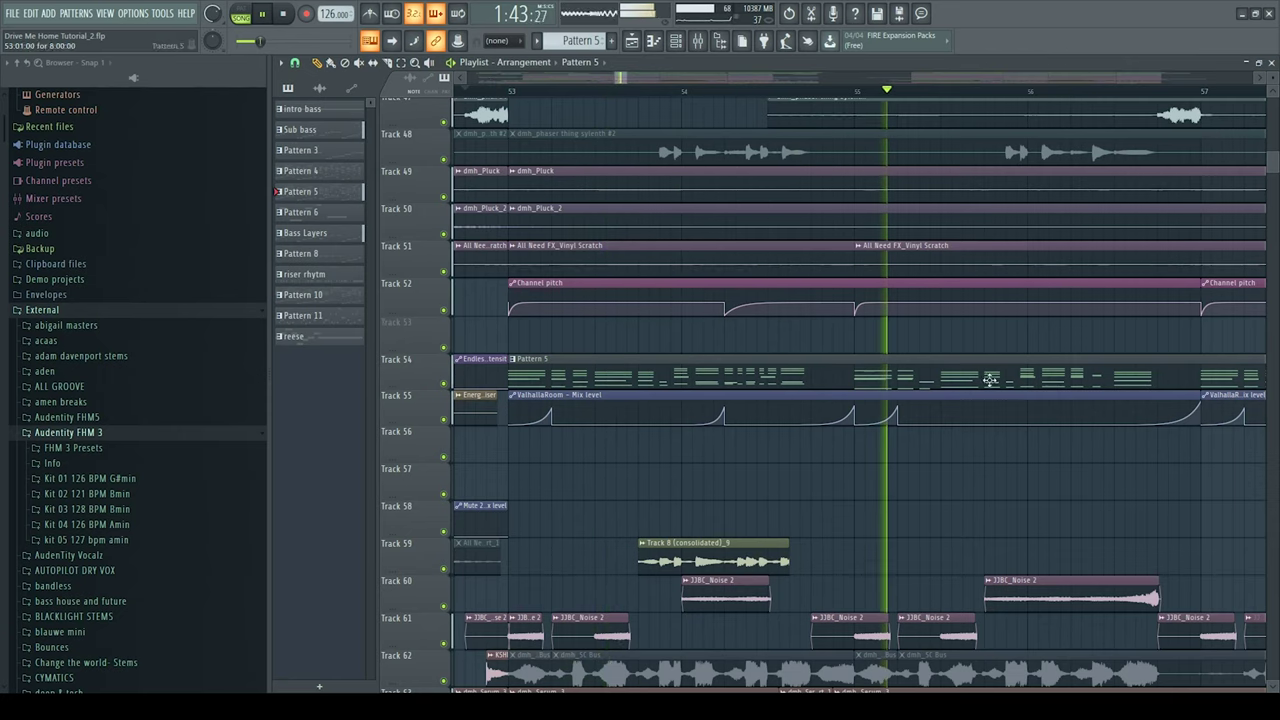
left_click_drag(847, 82, 930, 97)
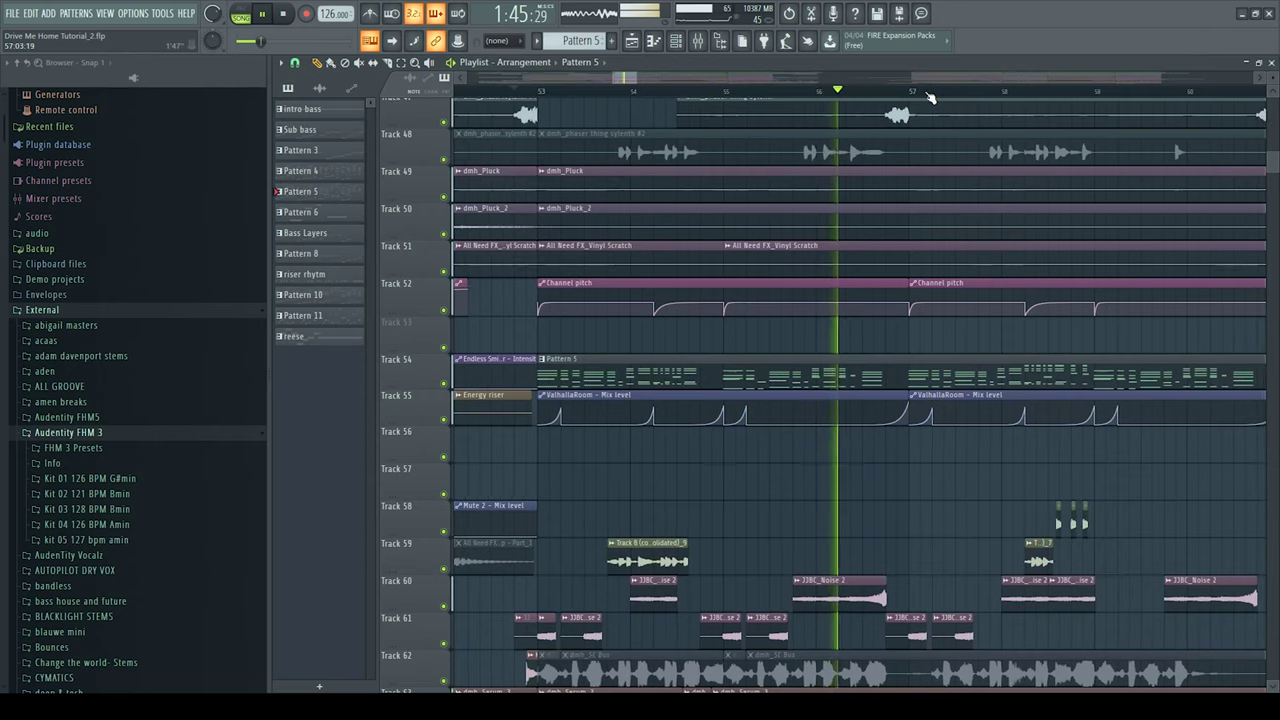
scroll(930, 97, "up", 2)
scroll(906, 118, "up", 2)
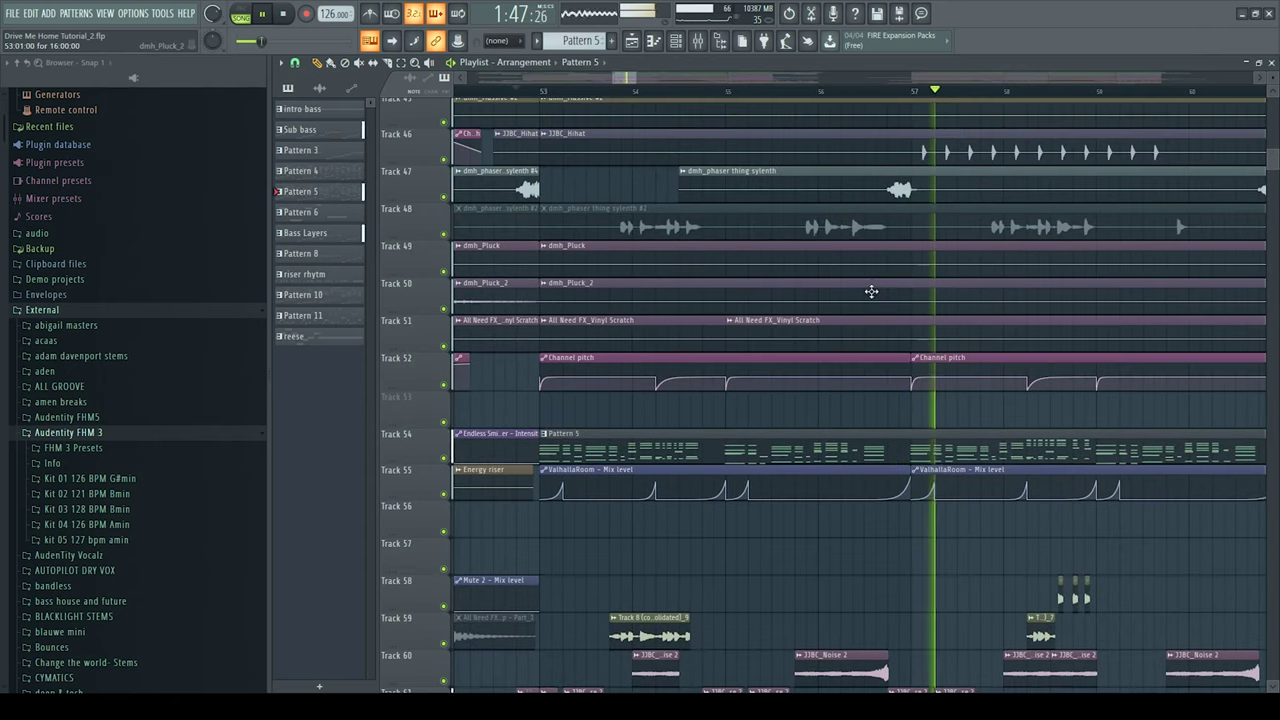
scroll(891, 95, "down", 4)
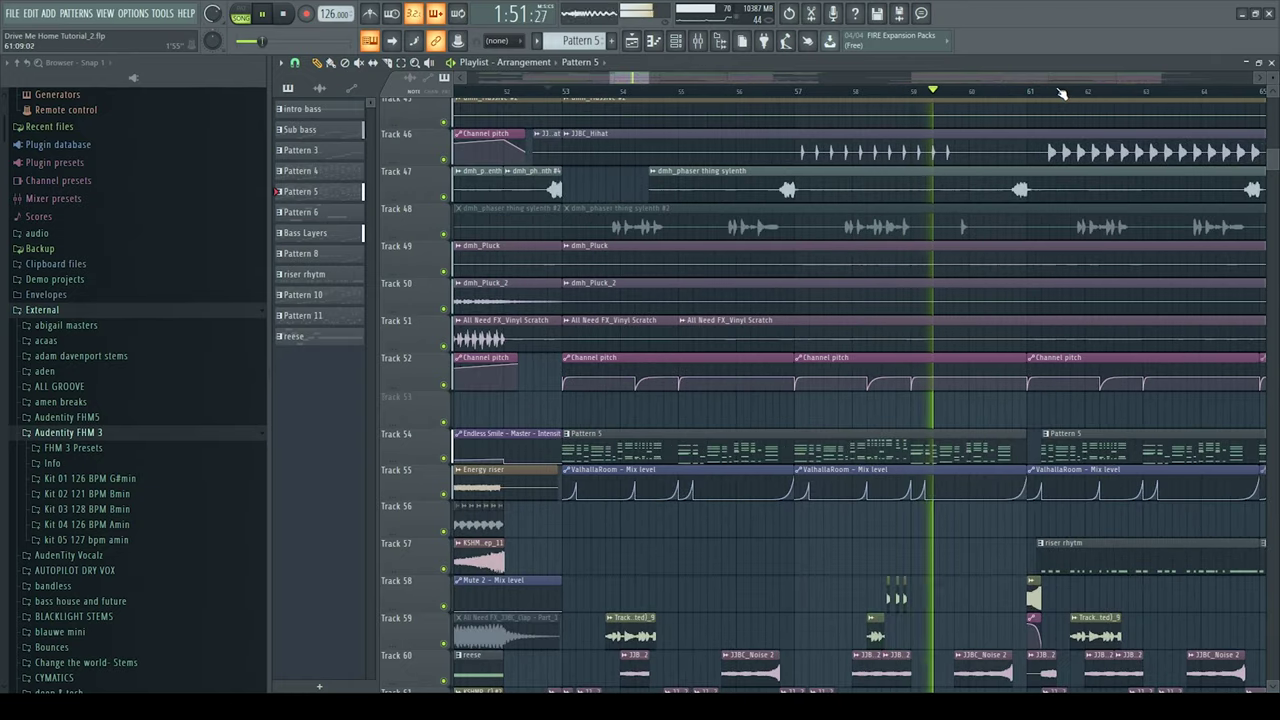
scroll(1064, 438, "down", 1)
Make Bass Layers the active pattern using its clip on track 2.
scroll(1064, 441, "down", 6)
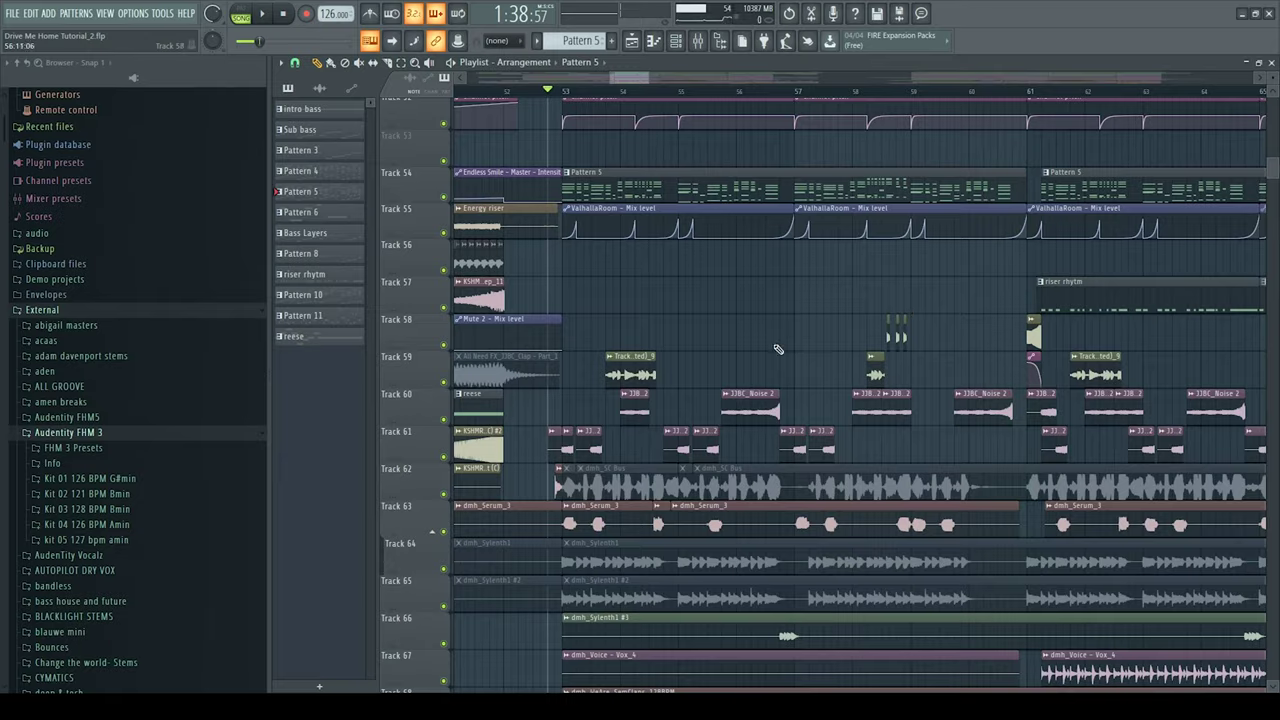
scroll(775, 346, "up", 12)
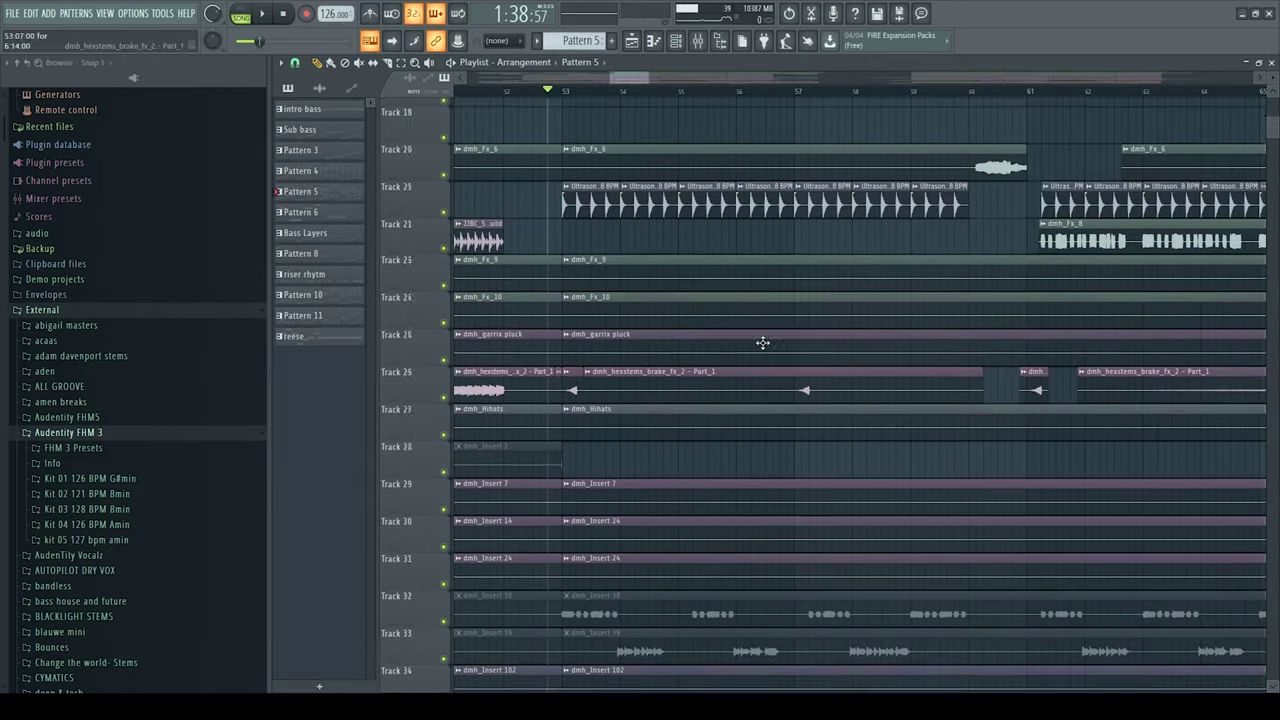
scroll(762, 343, "up", 6)
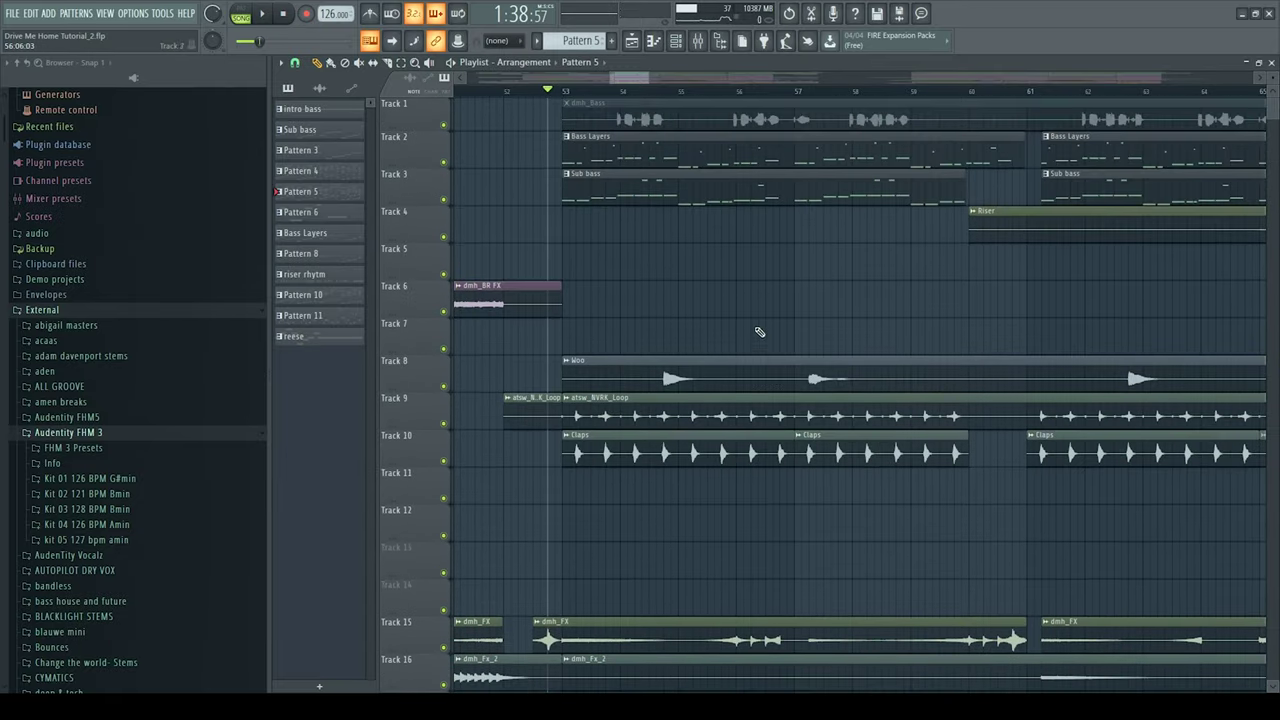
left_click(651, 160)
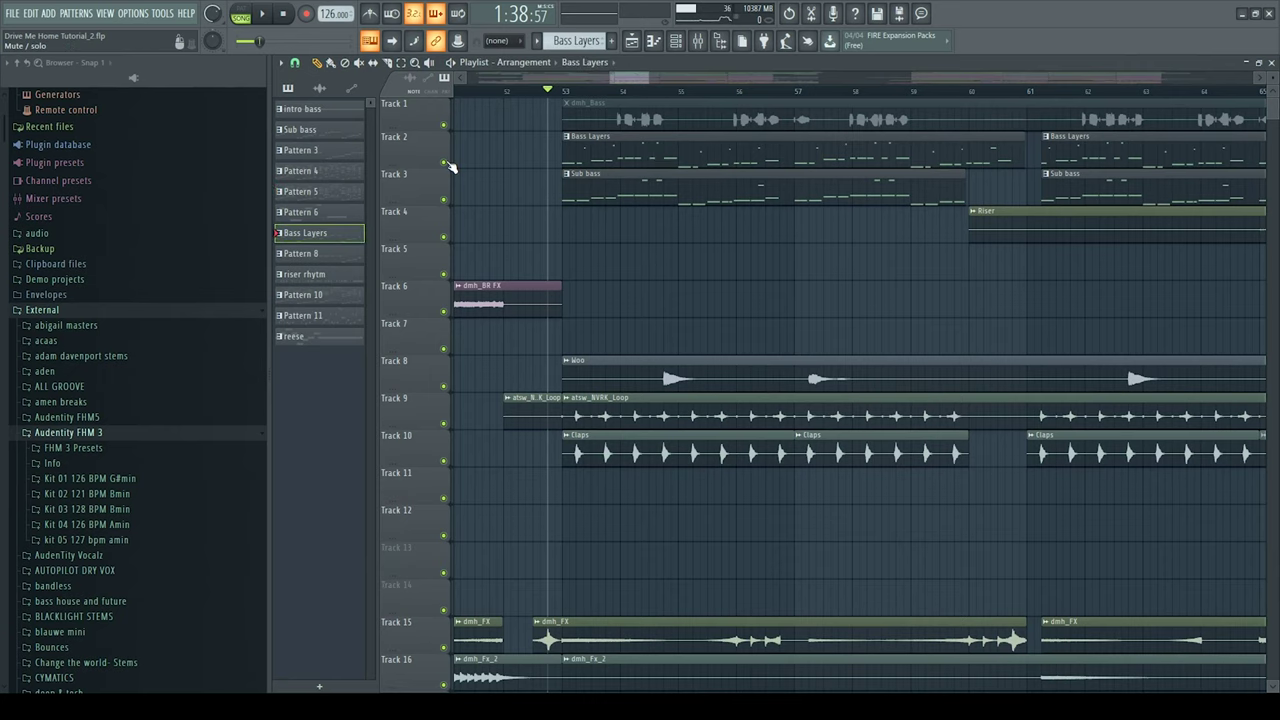
scroll(681, 101, "up", 2)
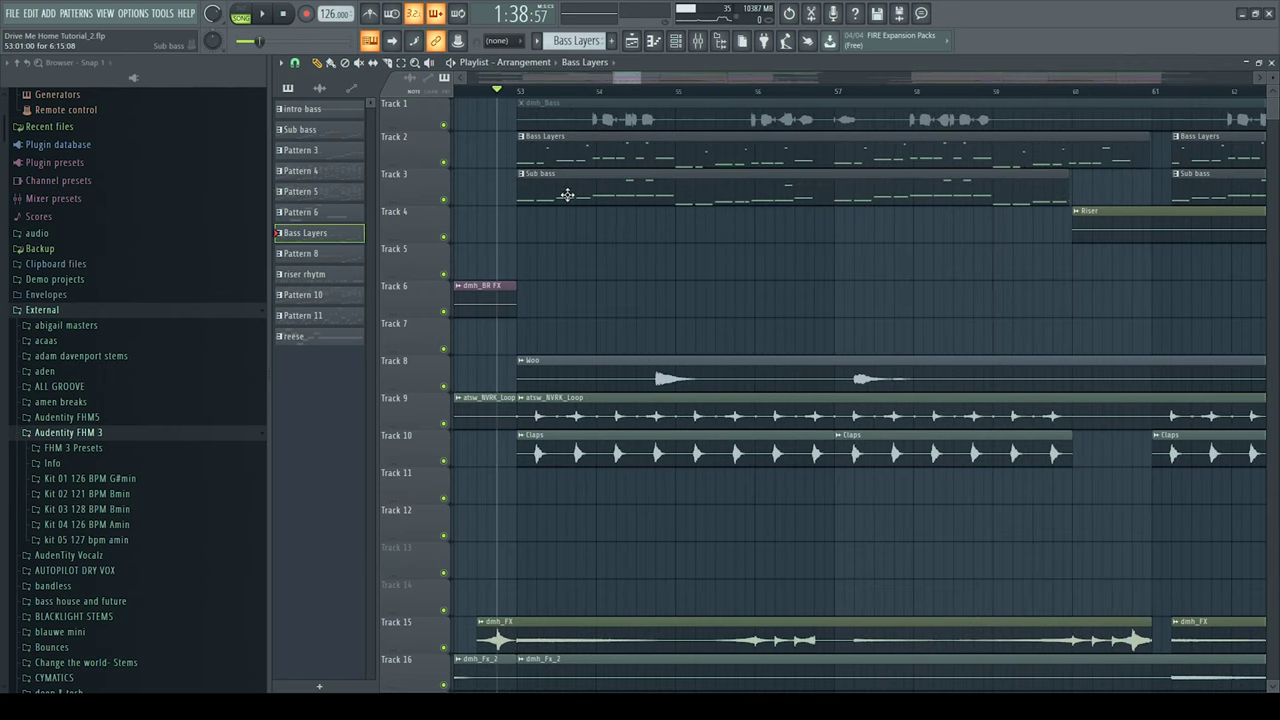
Show the channels behind the Bass Layers pattern, close the channel rack and mute the Sub bass on track 3.
double_click(526, 160)
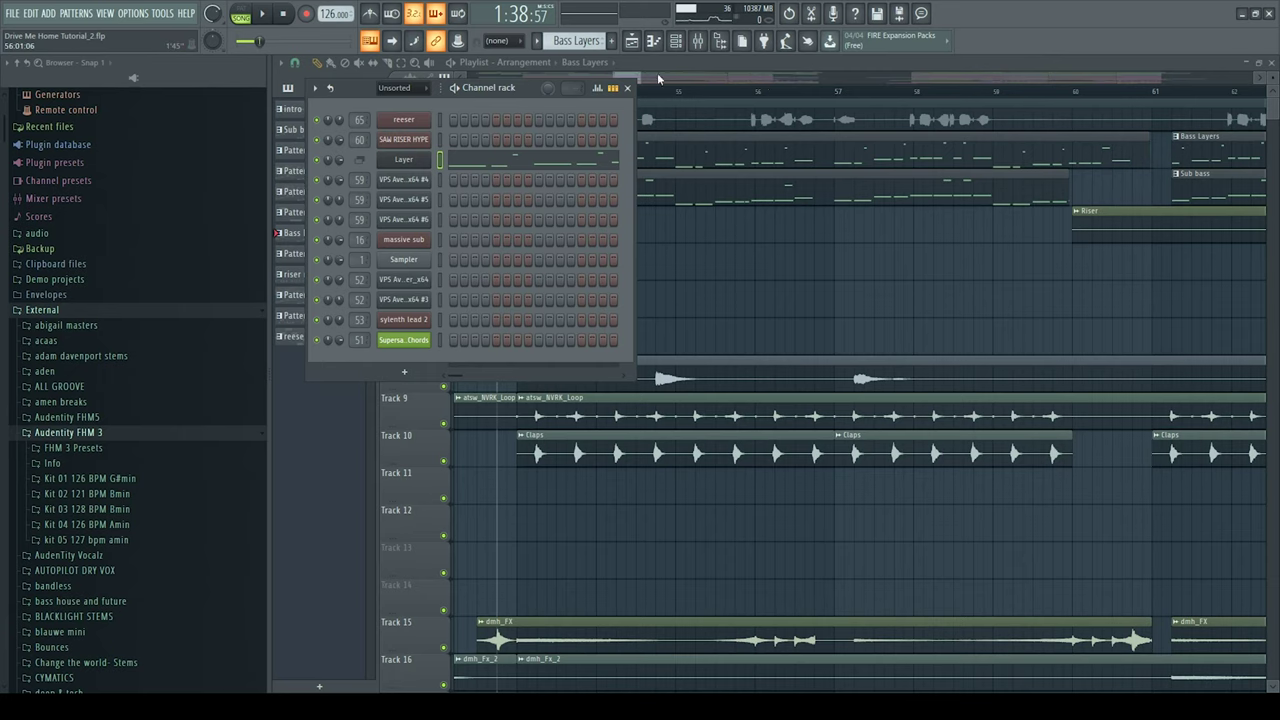
left_click(627, 87)
scroll(506, 128, "up", 3, "ctrl")
left_click(443, 199)
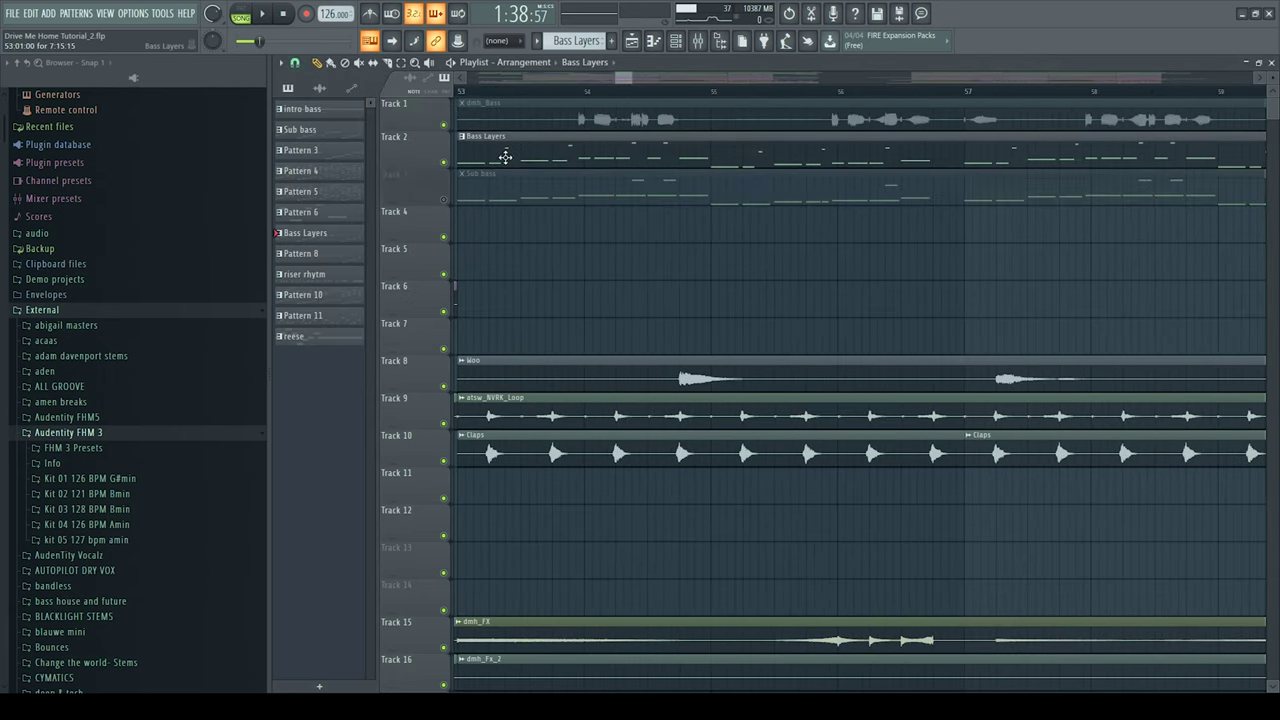
Reopen the Bass Layers channels and open FabFilter Pro-Q on mixer track 59, used by VPS Avenger #4.
double_click(506, 157)
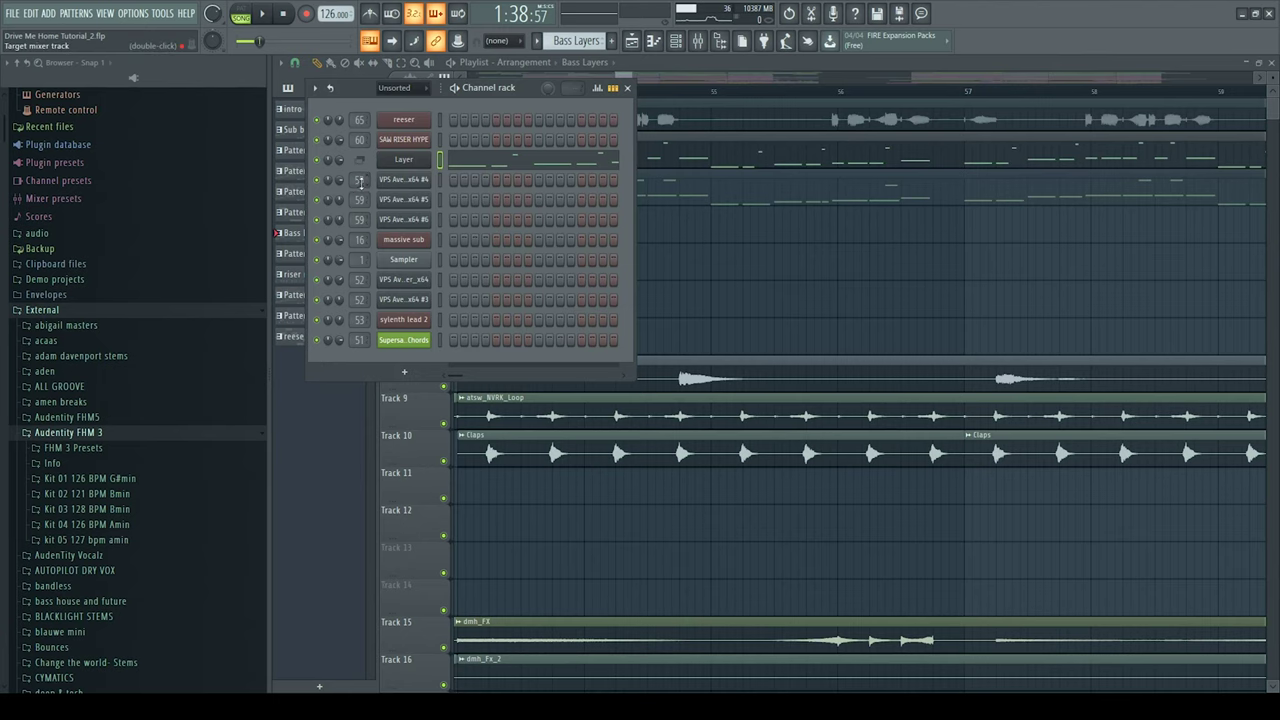
double_click(361, 181)
left_click(1078, 248)
left_click_drag(830, 418, 798, 423)
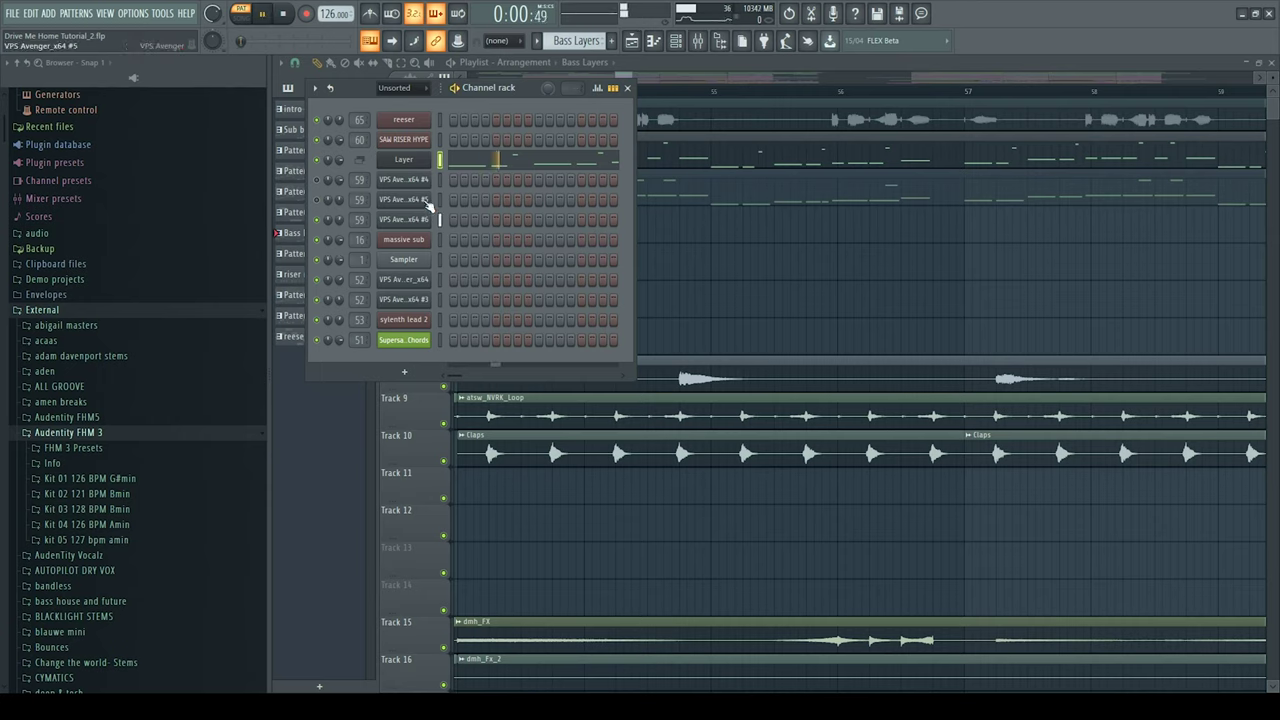
Show the mixer track of VPS Avenger #6, stop pattern playback and bring back the channel rack.
double_click(357, 220)
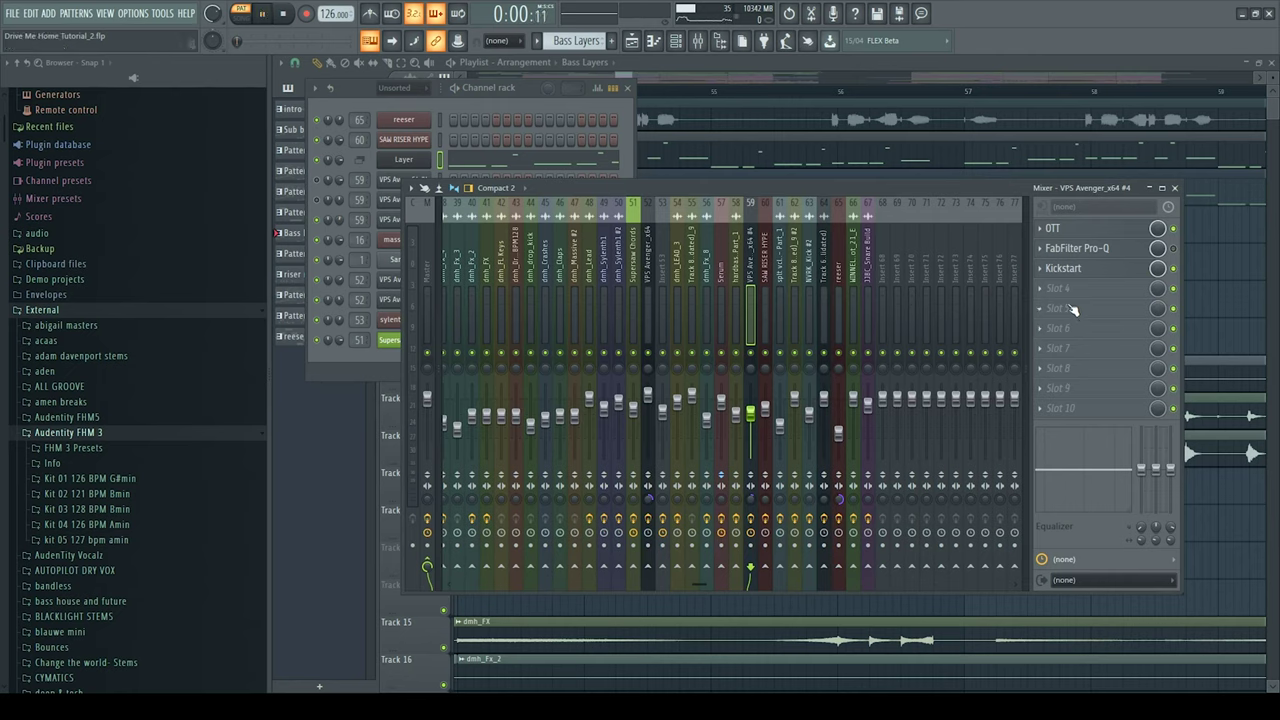
key("space")
left_click(495, 96)
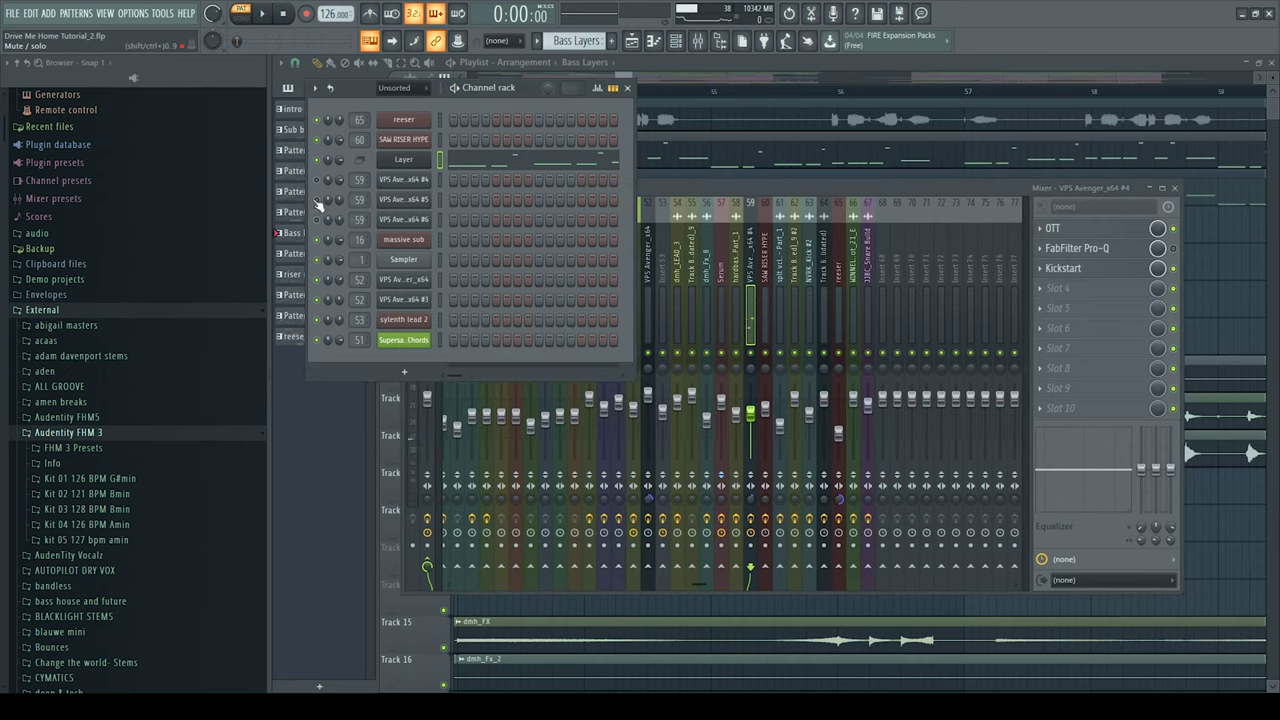
Play the Bass Layers pattern briefly, stop it and select the empty mixer track Insert 71.
key("space")
key("space")
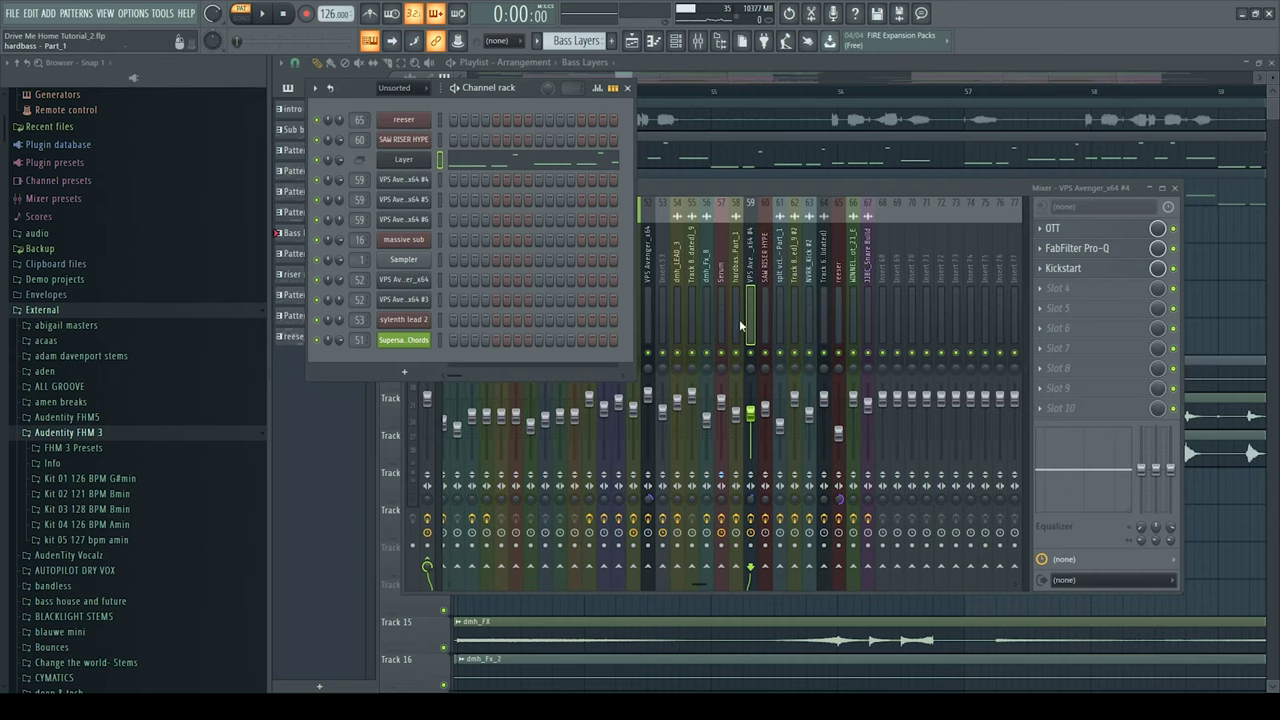
left_click(739, 319)
left_click(898, 315)
left_click(938, 318)
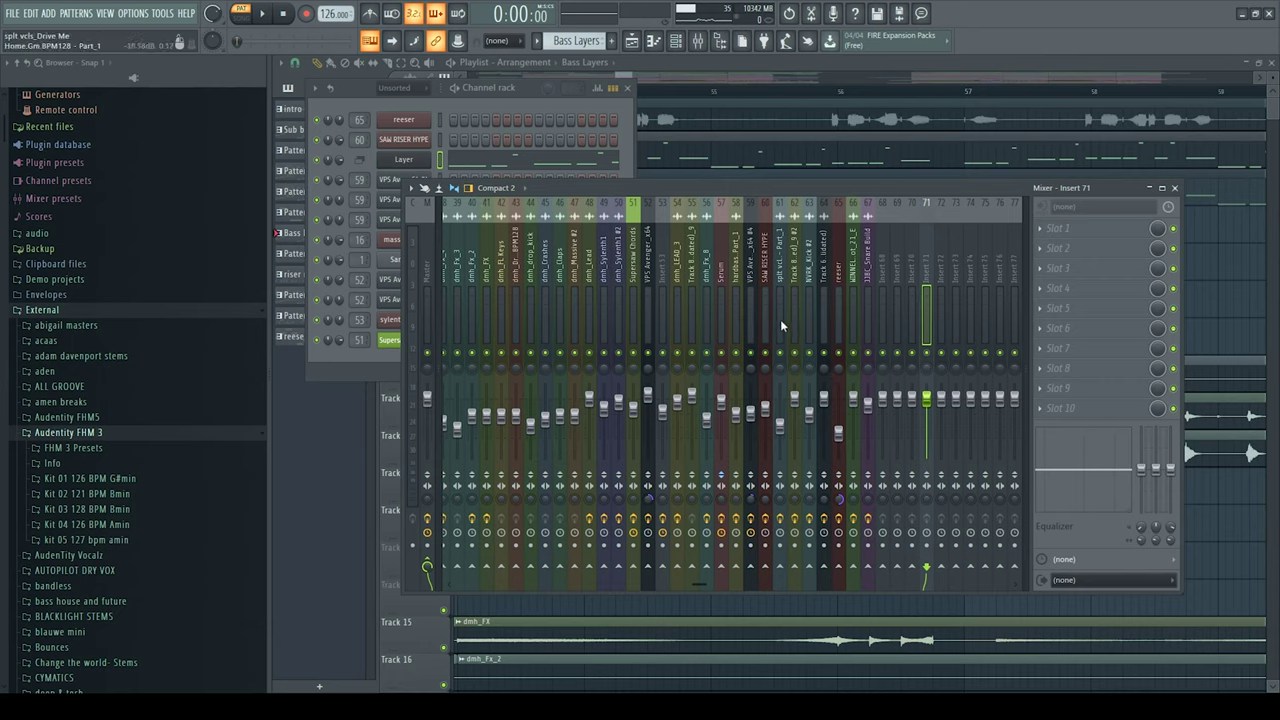
Return from the empty insert to mixer track 59, used by VPS Avenger #4, to show its effects.
key("Left")
key("Left")
key("Left")
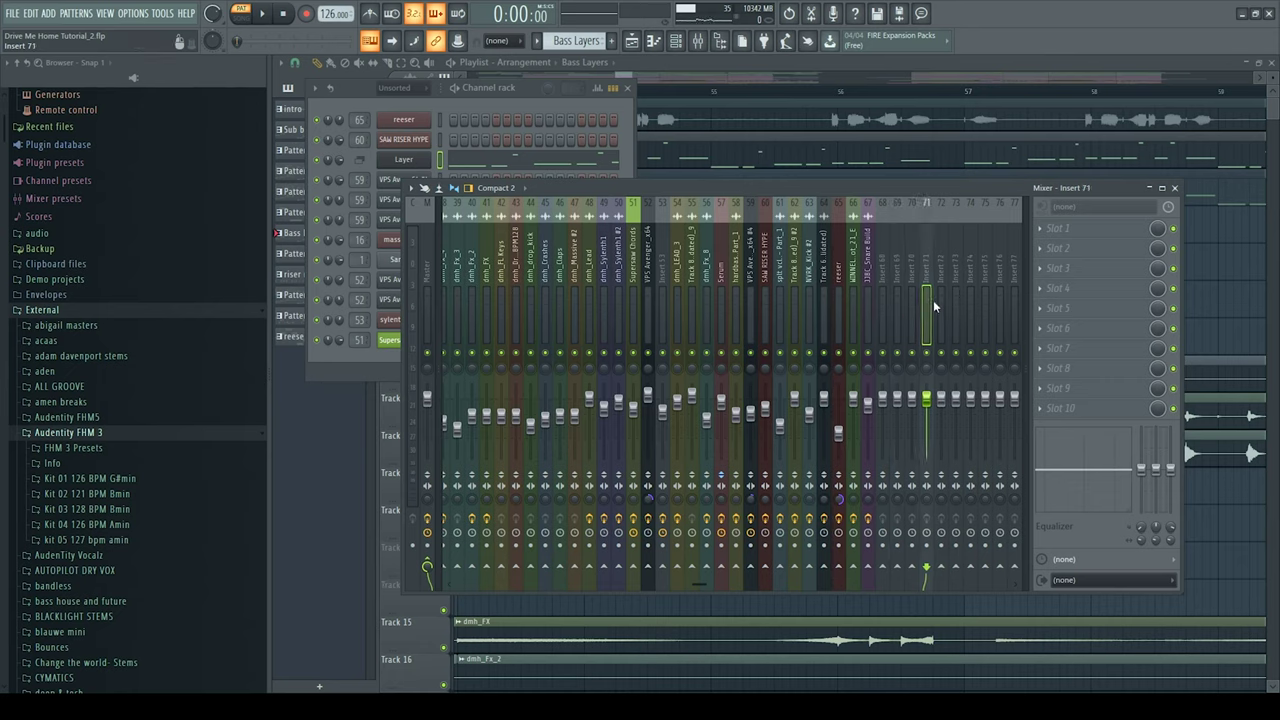
left_click(838, 312)
left_click(808, 310)
left_click(795, 302)
left_click(786, 294)
left_click(753, 295)
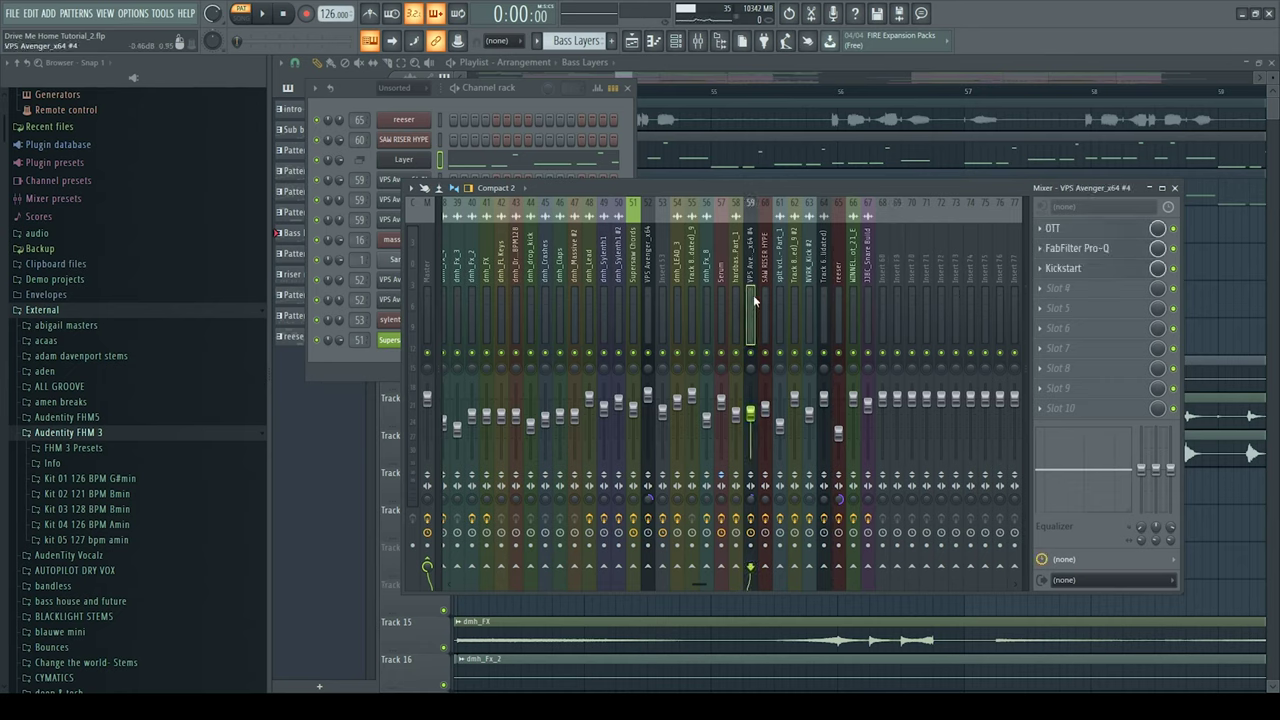
Go back to the playlist and play the drop from bar 53 with track 2 unsoloed and the Sub bass on track 3 muted.
left_click(919, 73)
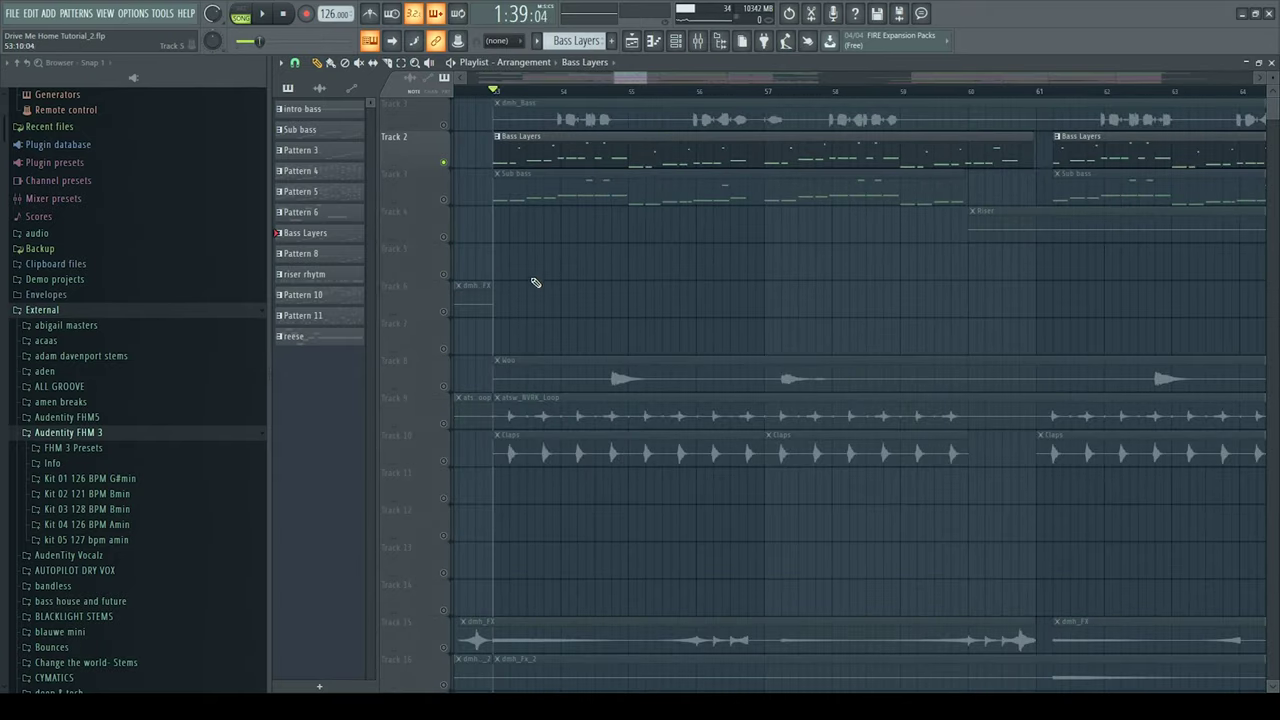
right_click(443, 162)
left_click(443, 199)
key("space")
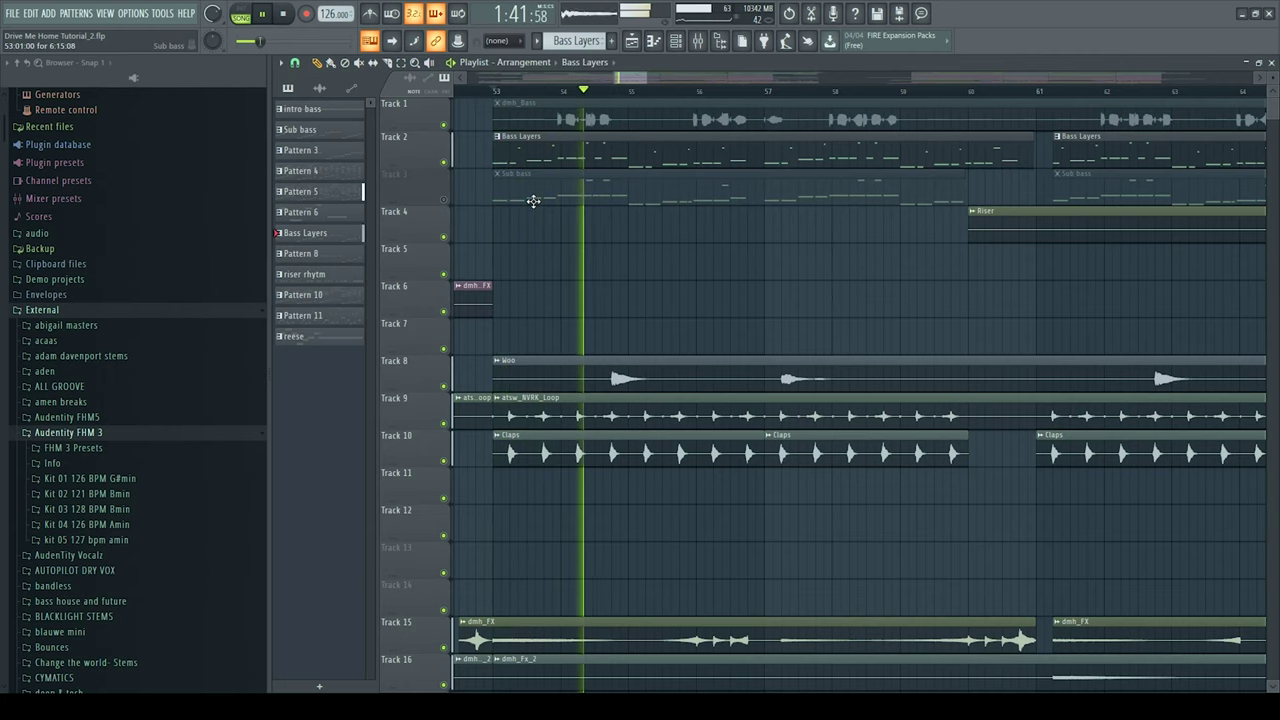
scroll(583, 228, "down", 5)
scroll(583, 230, "up", 5)
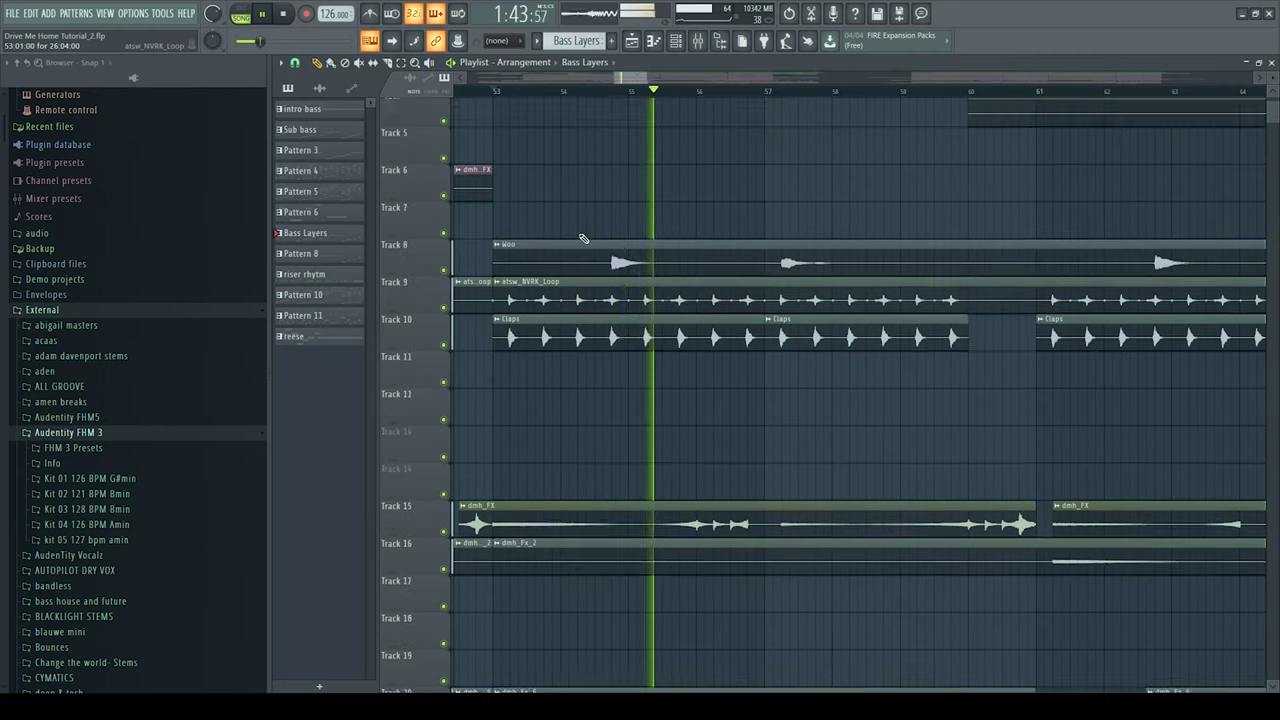
scroll(594, 97, "up", 2)
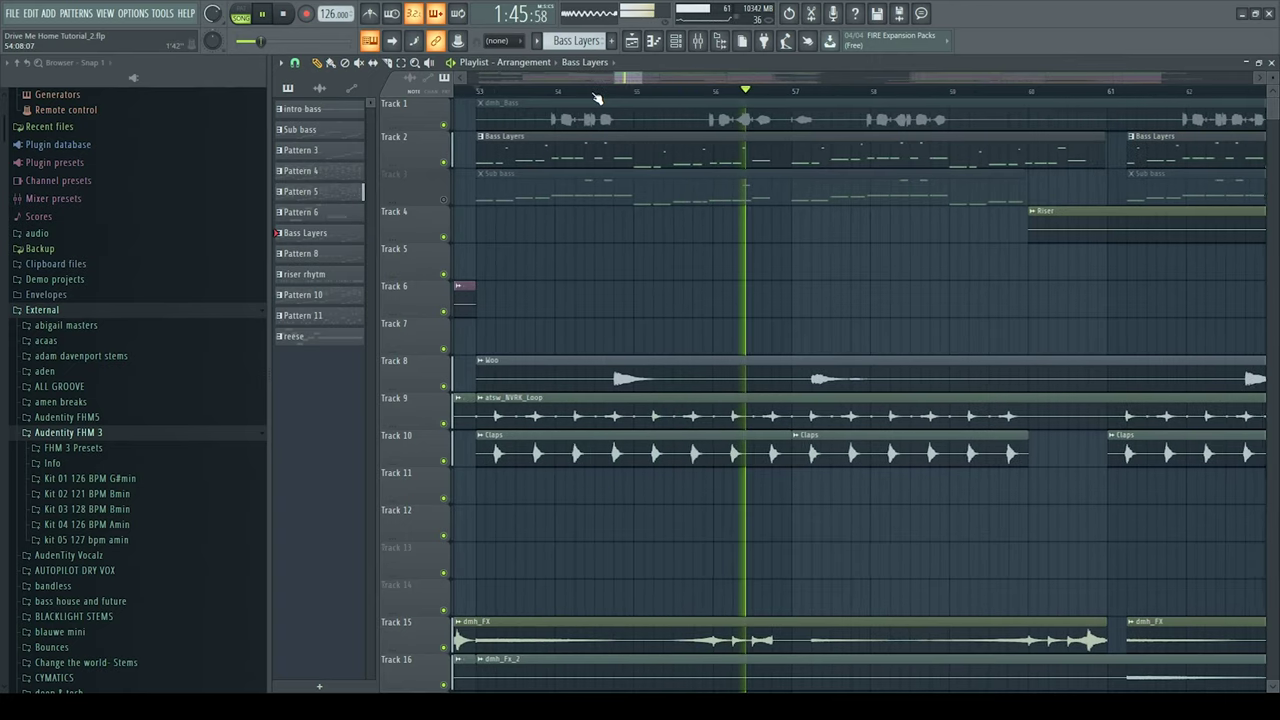
key("space")
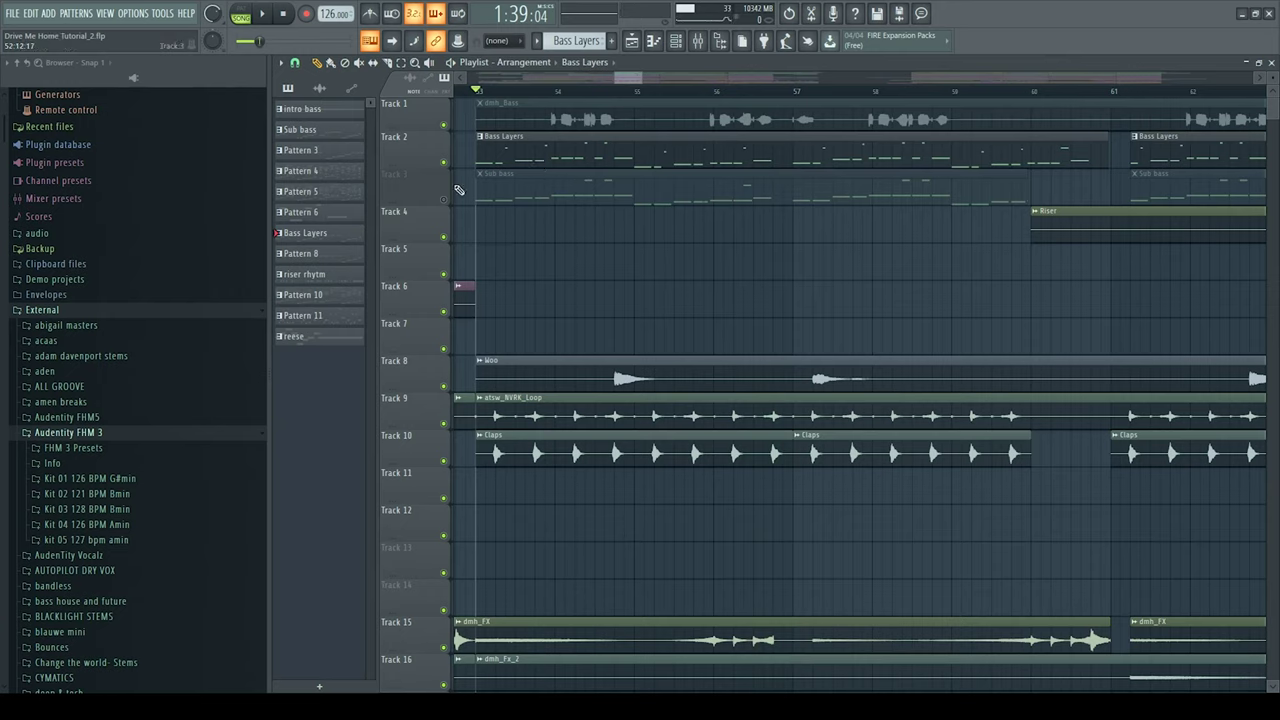
Solo Pattern 5 on track 54 and make it the active pattern.
scroll(509, 91, "down", 5)
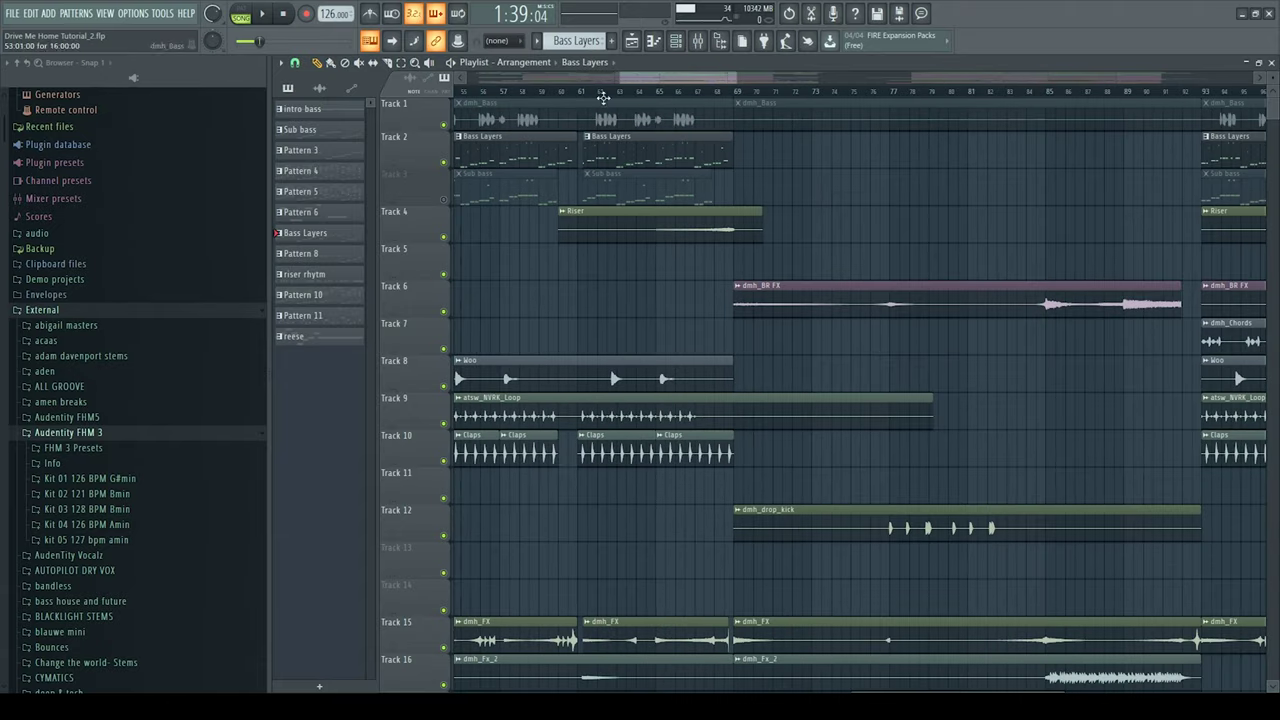
scroll(640, 95, "up", 5)
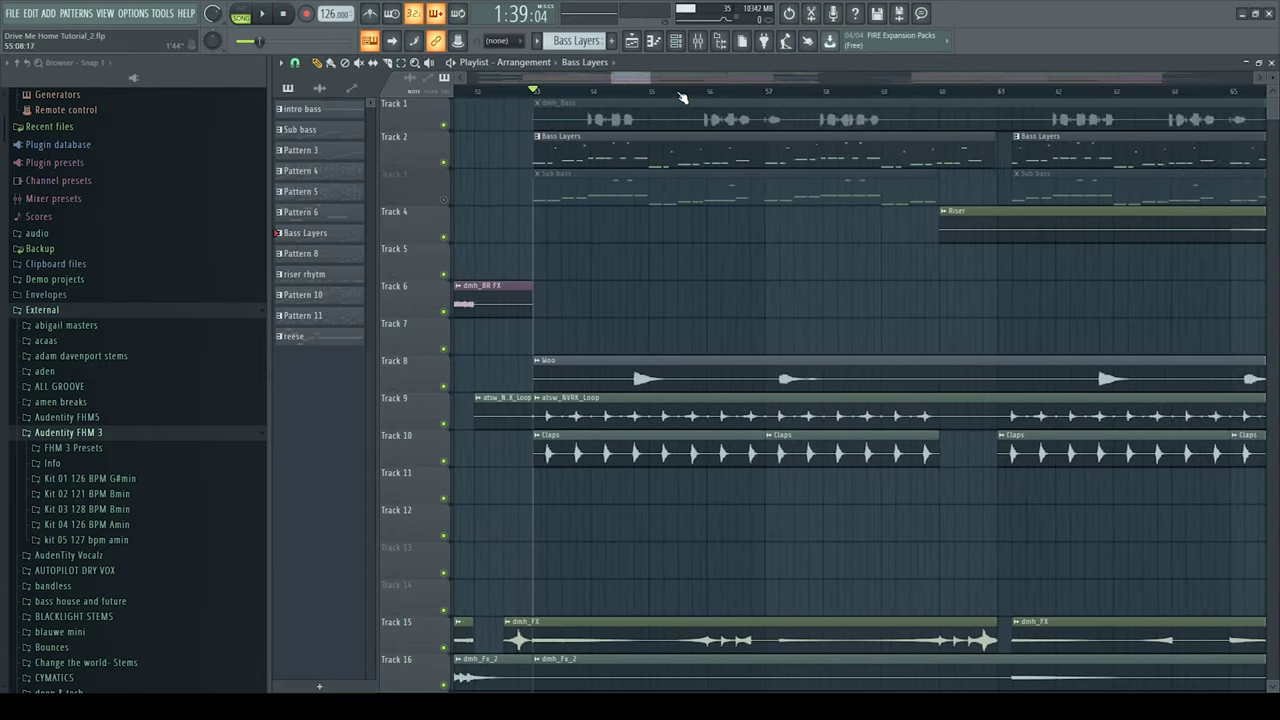
scroll(590, 240, "down", 5)
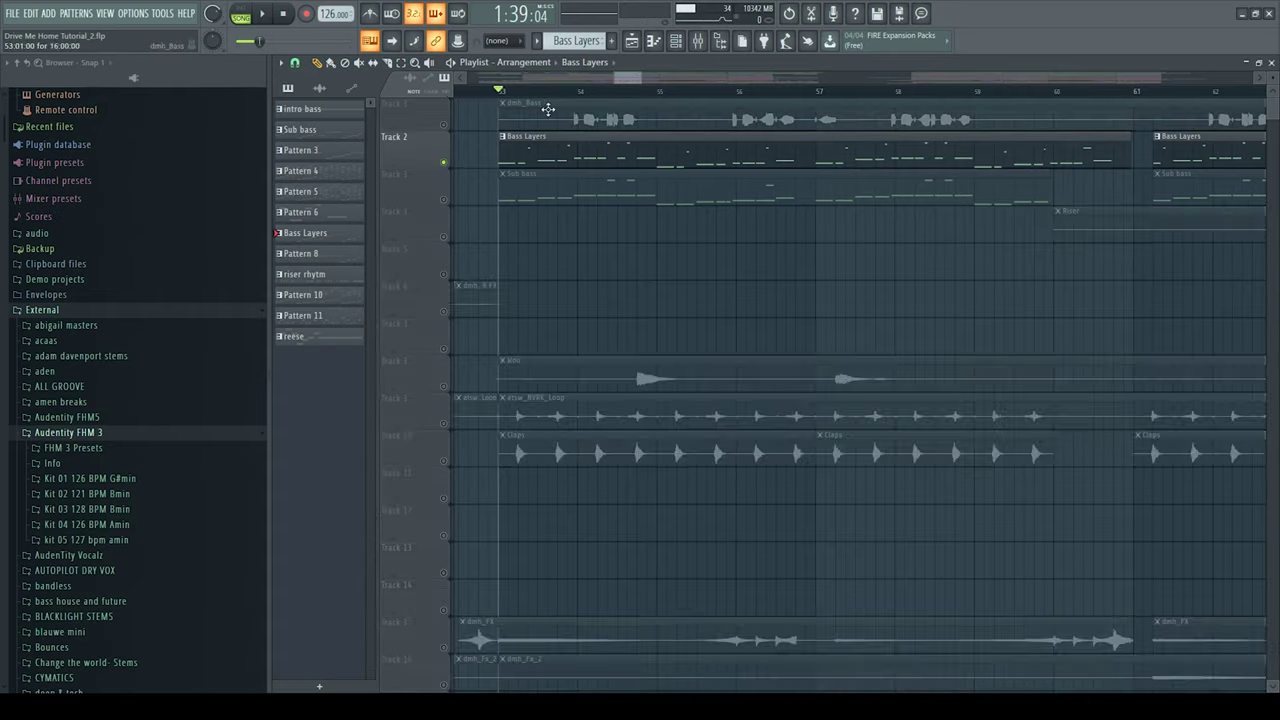
scroll(590, 240, "down", 15)
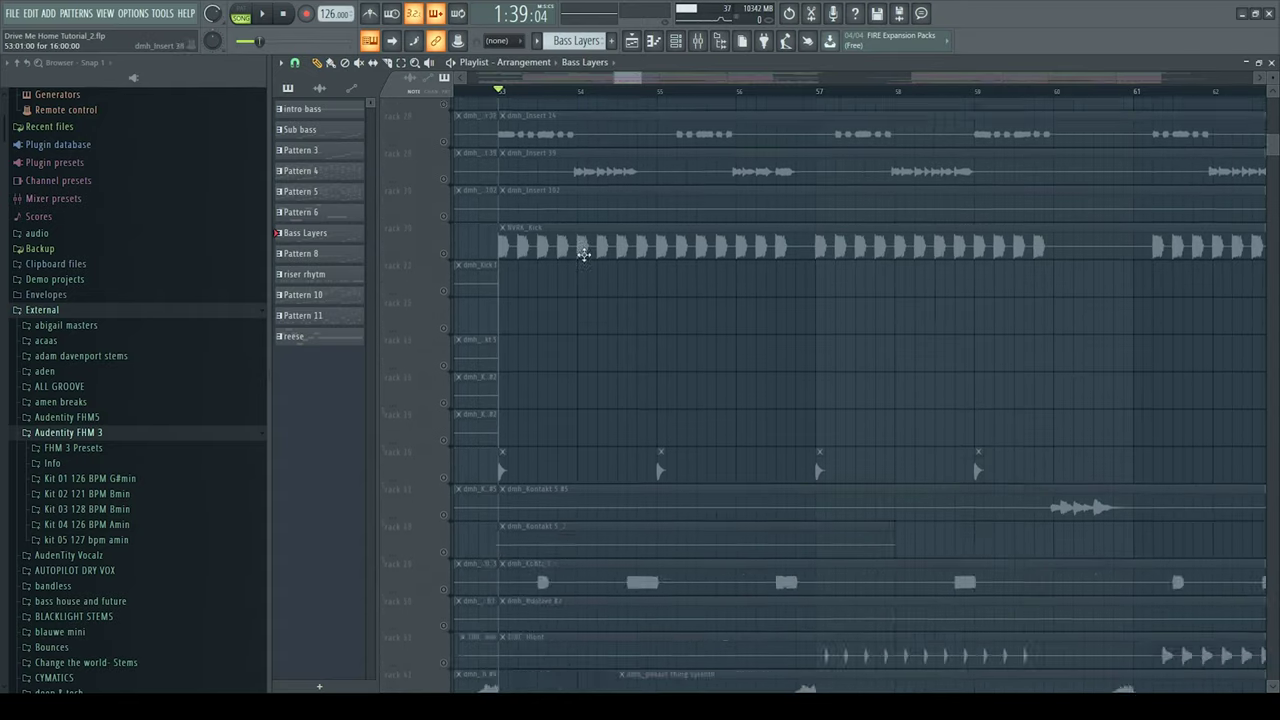
double_click(520, 374)
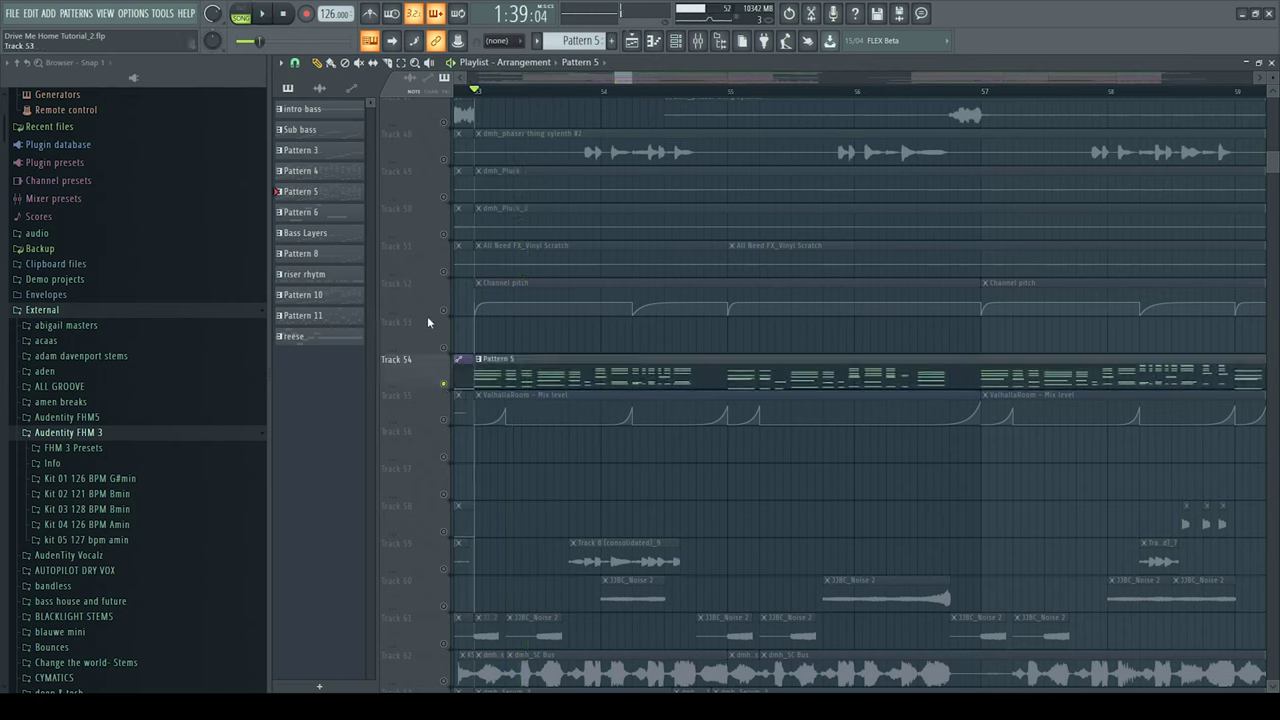
Unmute the Channel pitch automation on track 52, play it together with Pattern 5 from bar 53 and stop playback.
left_click(430, 305)
key("space")
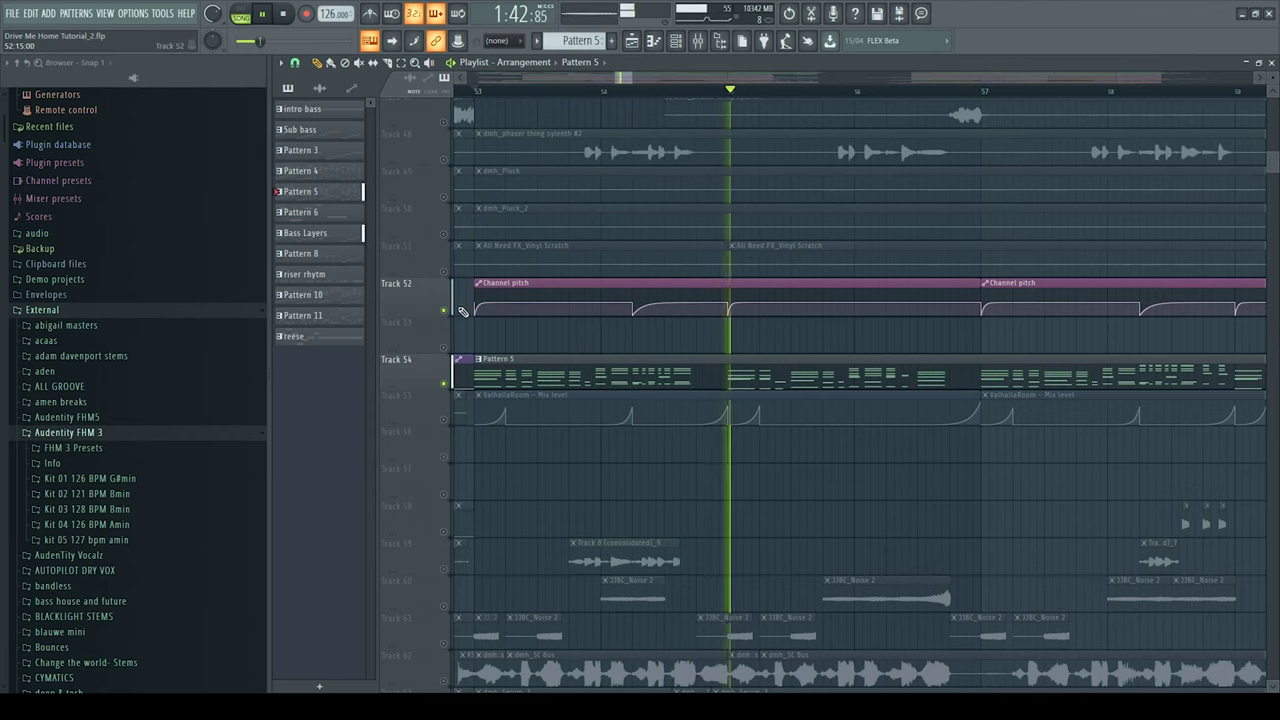
key("space")
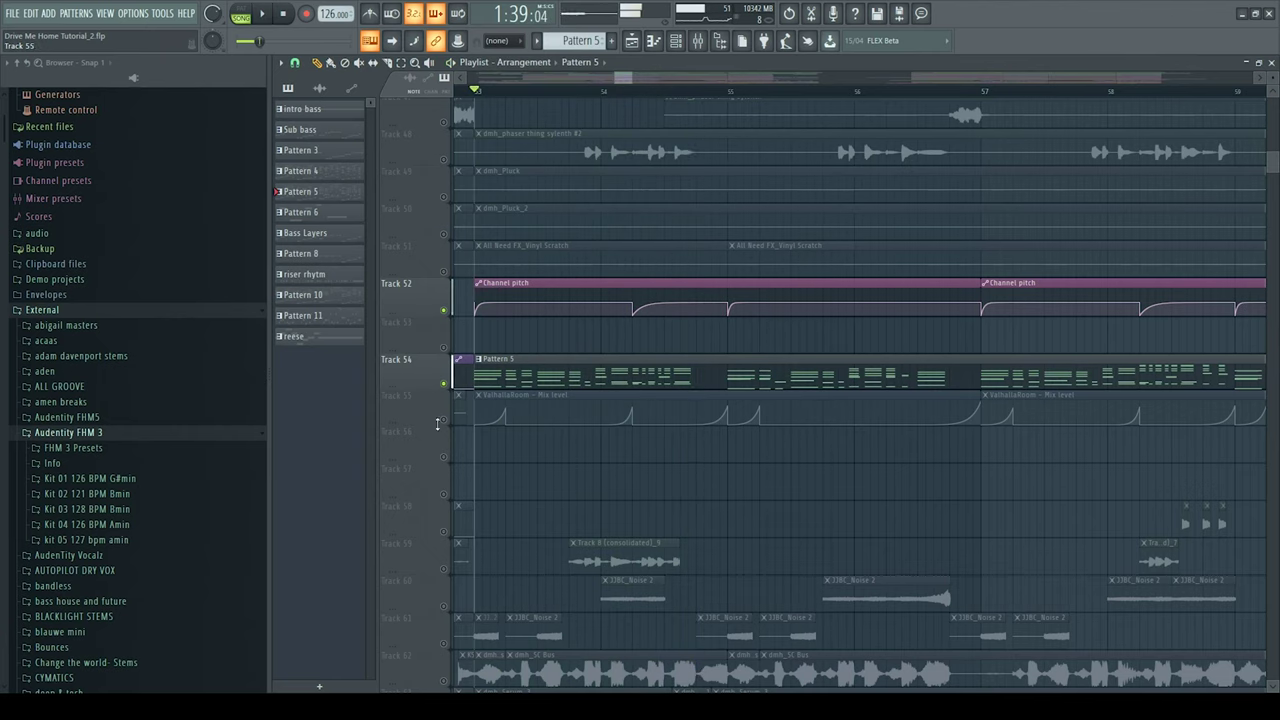
Show the channels behind Pattern 5 from its clip on track 54 and close the channel rack.
double_click(497, 378)
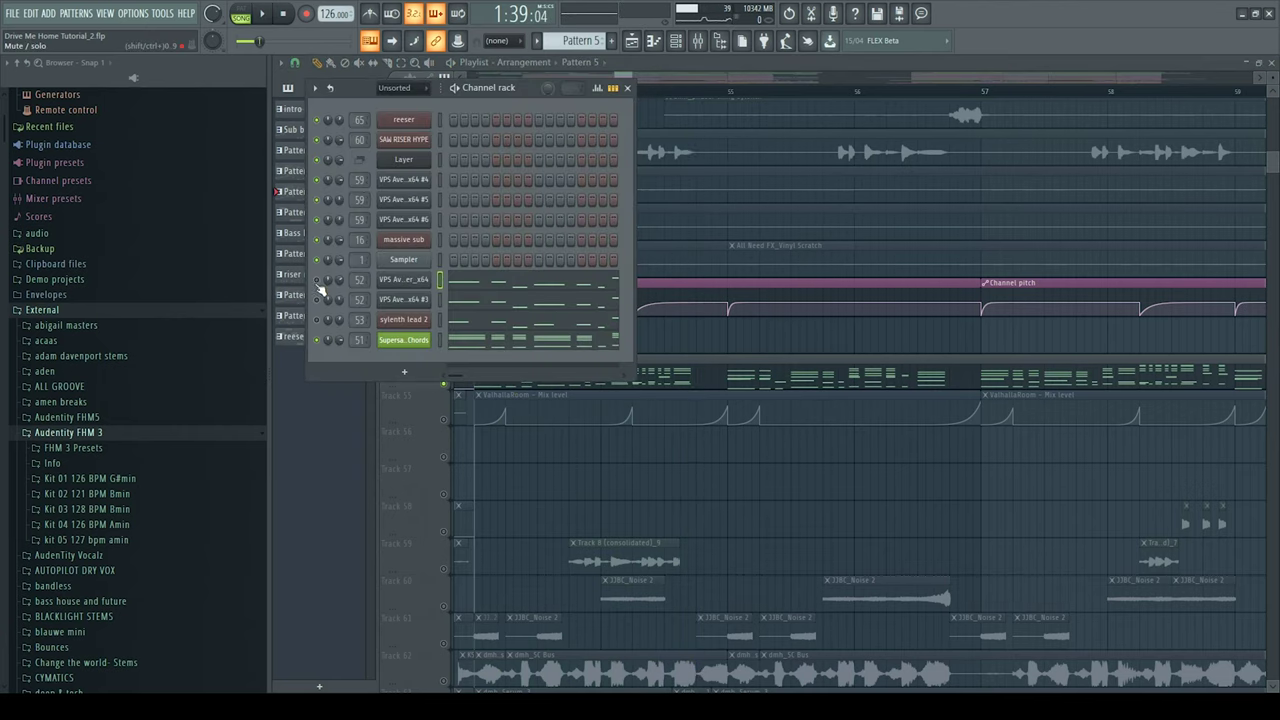
scroll(650, 281, "up", 10)
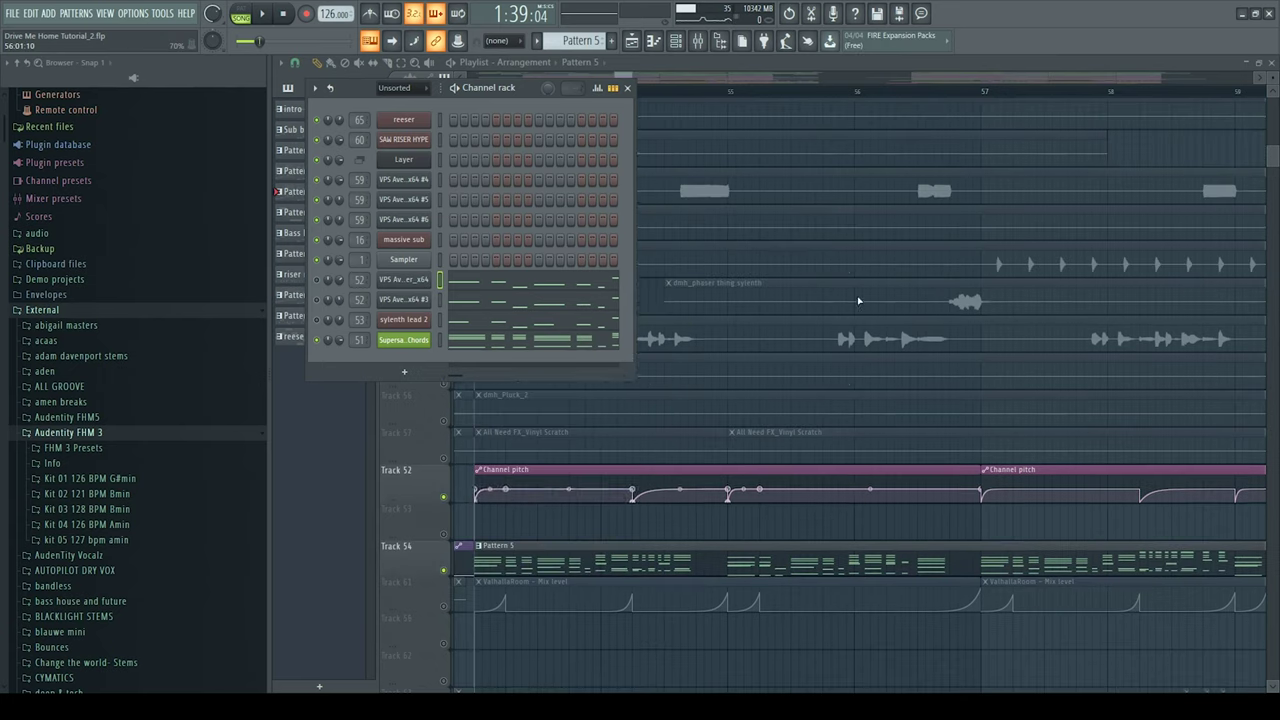
key("F6")
scroll(600, 275, "up", 8)
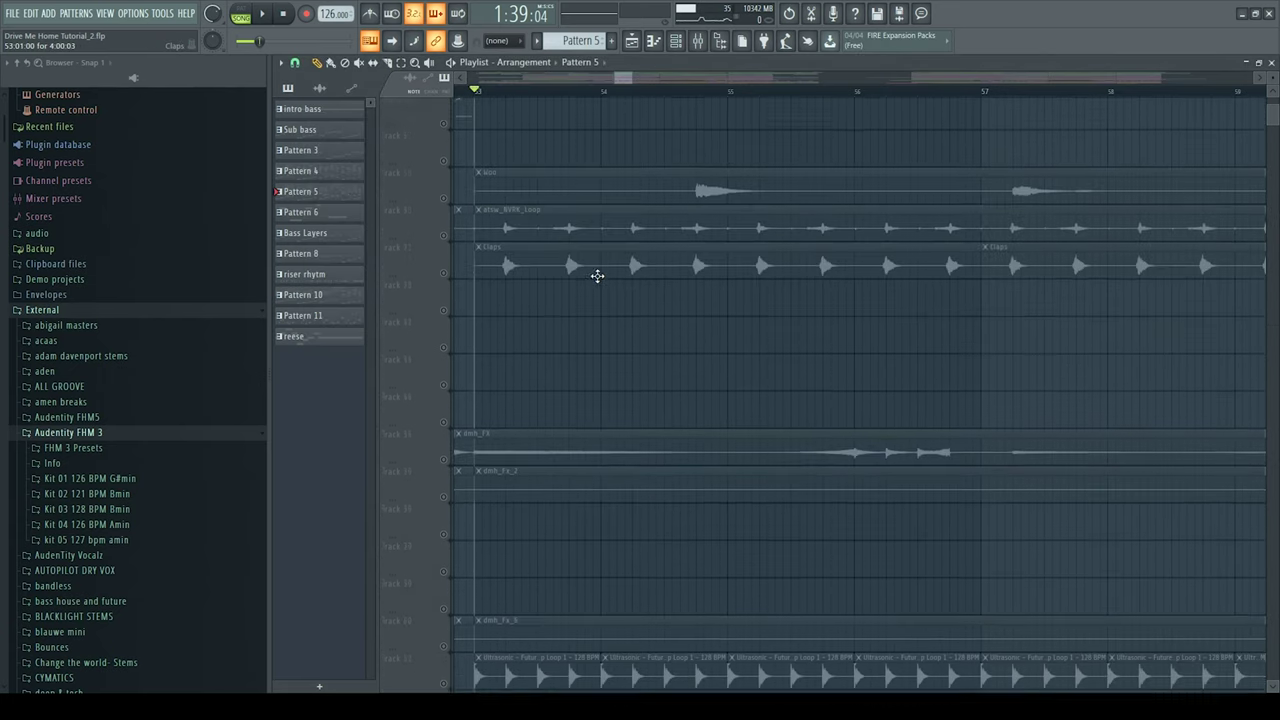